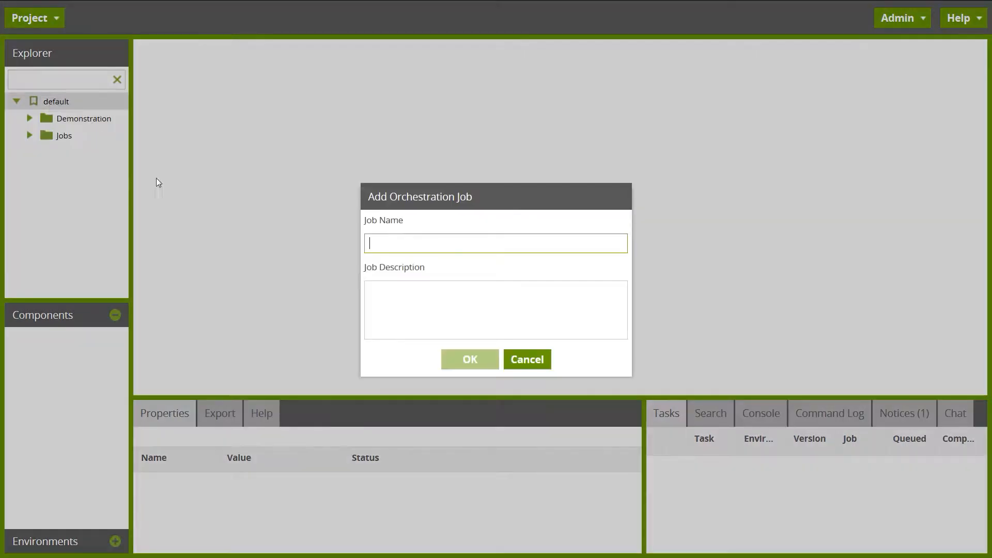
# - Create an orchestration job named "Snowflake SF Query", switch to it and select its Start component
pyautogui.write('Snowflake SF Query')
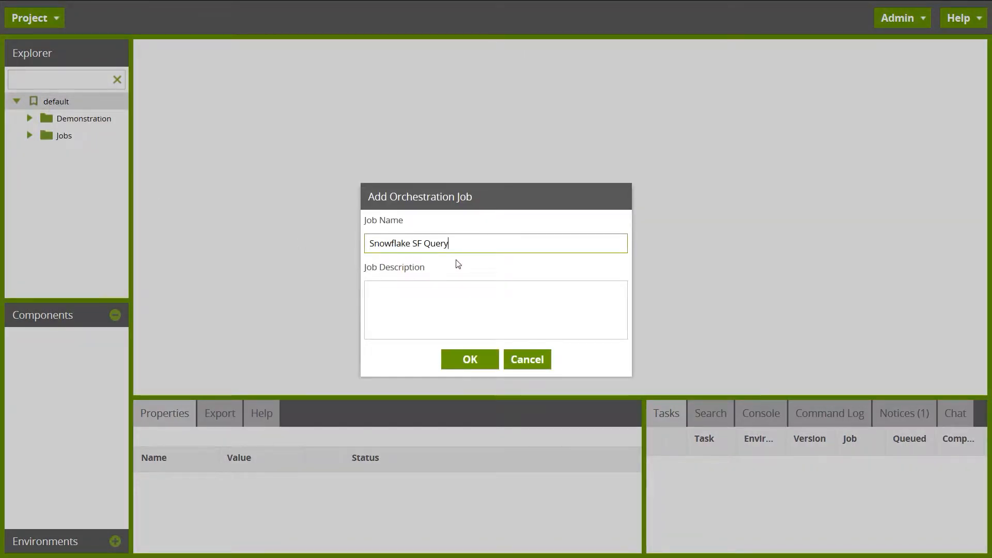
pyautogui.click(471, 360)
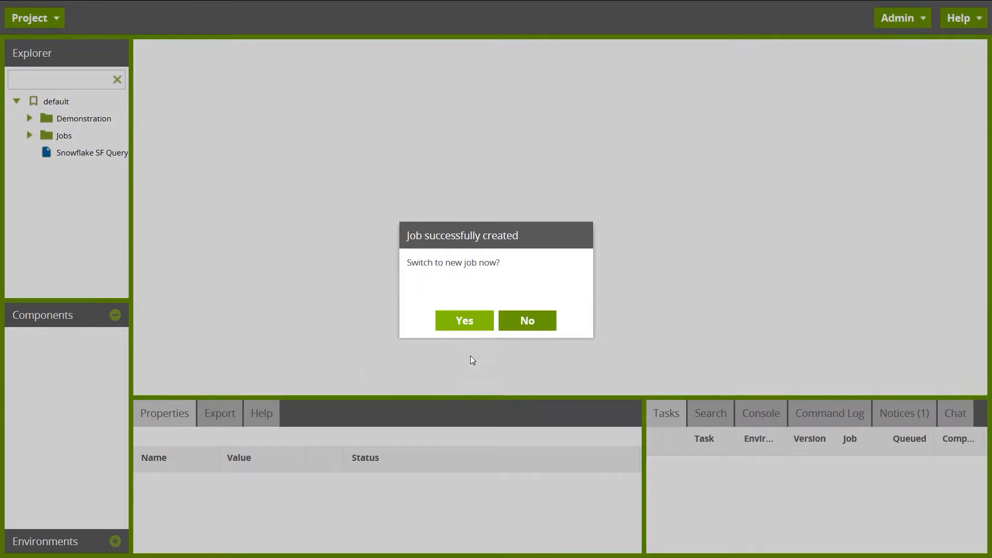
pyautogui.click(472, 331)
pyautogui.click(448, 240)
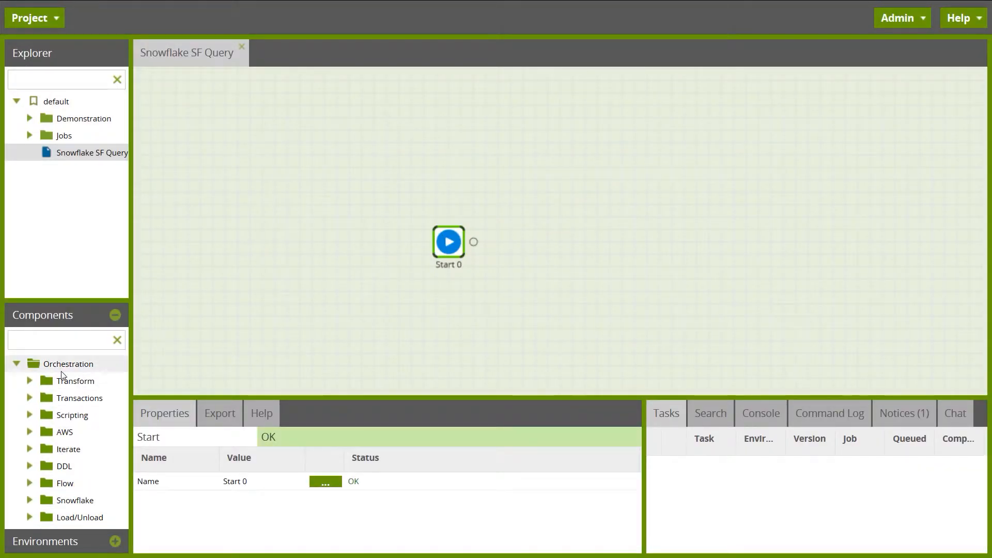
# - Find the Salesforce Query component with the search term "salesf" and place it on the canvas beside Start 0
pyautogui.click(47, 342)
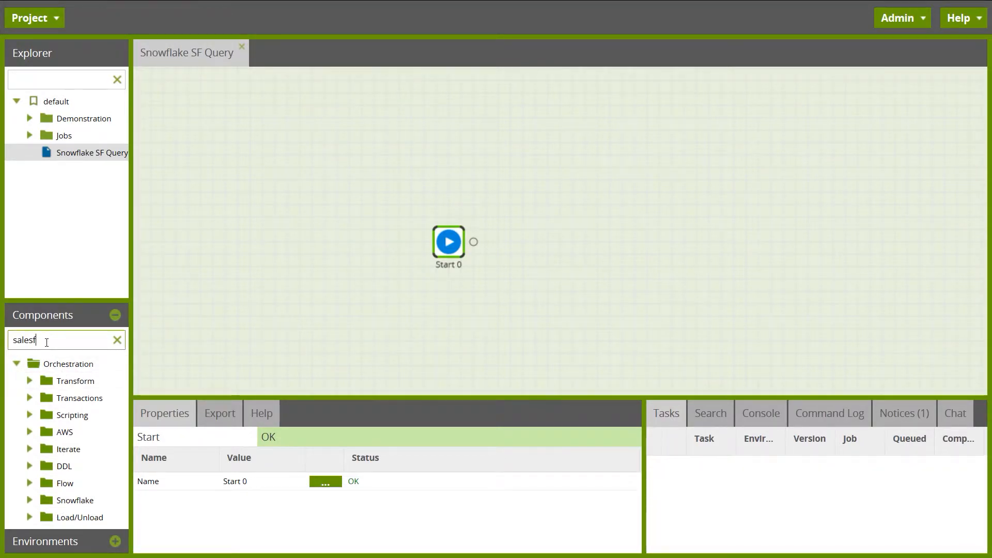
pyautogui.write('salesf')
pyautogui.click(117, 416)
pyautogui.moveTo(116, 416); pyautogui.dragTo(563, 245)
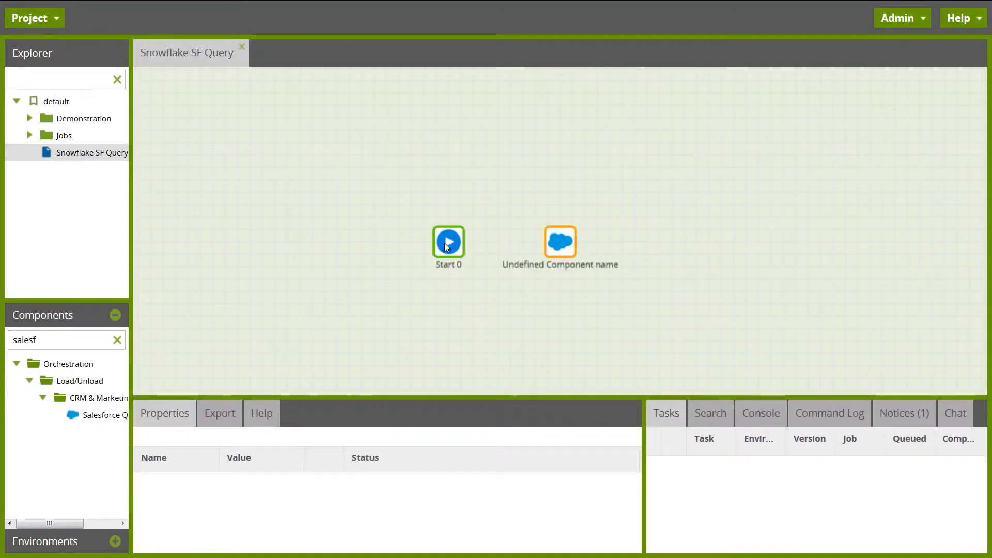
# - Connect Start 0 to the Salesforce Query component, reposition the job on the canvas and clear the component search
pyautogui.click(447, 246)
pyautogui.moveTo(472, 247); pyautogui.dragTo(561, 247)
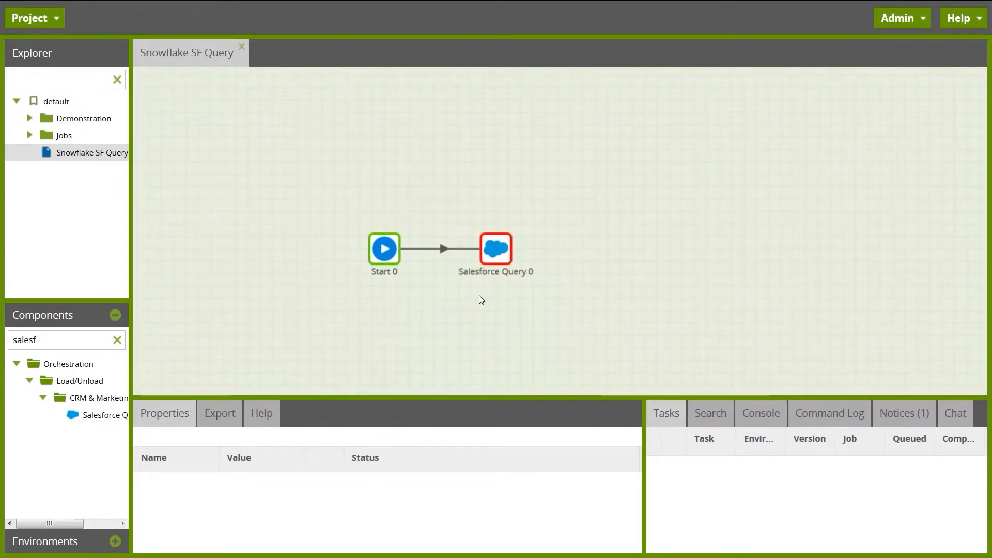
pyautogui.moveTo(479, 295); pyautogui.dragTo(511, 295)
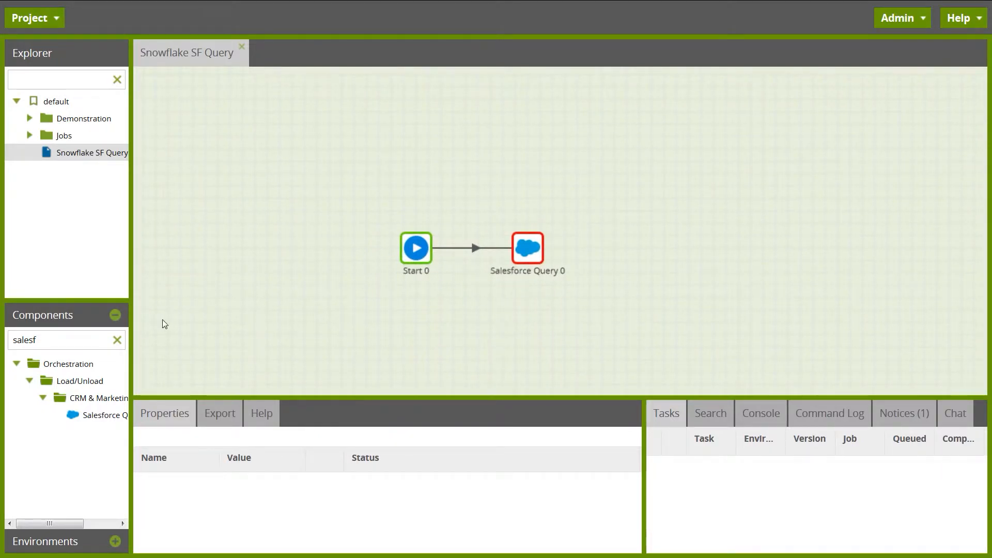
pyautogui.click(119, 341)
# - Examine the Salesforce Query component's properties, from authentication and data source through S3 staging to the target table
pyautogui.click(533, 255)
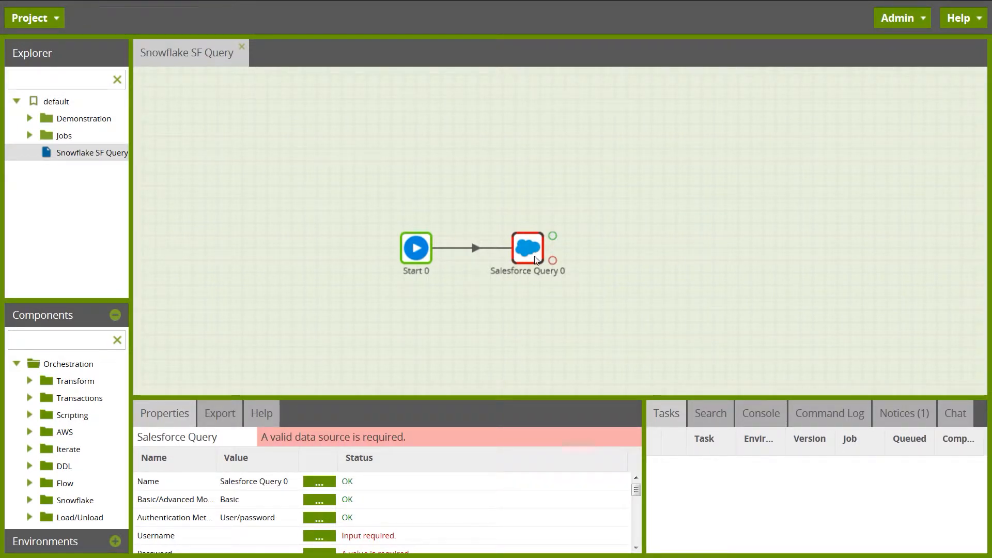
pyautogui.moveTo(637, 492); pyautogui.dragTo(636, 499)
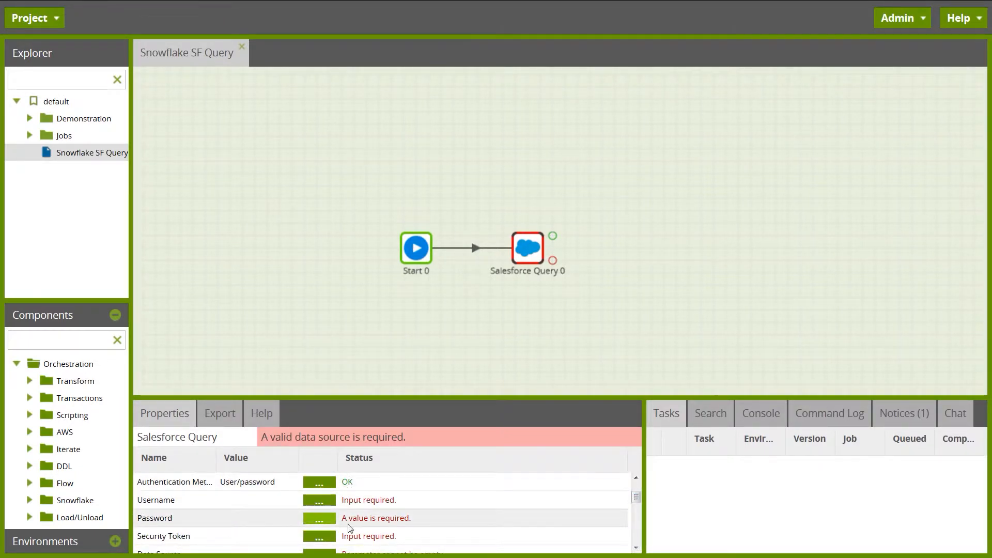
pyautogui.moveTo(639, 497); pyautogui.dragTo(638, 501)
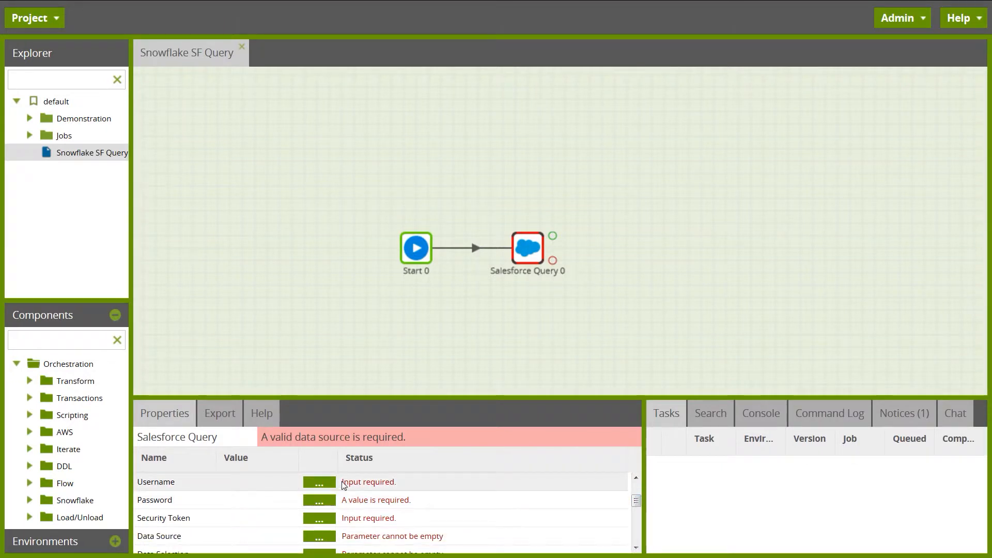
pyautogui.moveTo(639, 501); pyautogui.dragTo(637, 512)
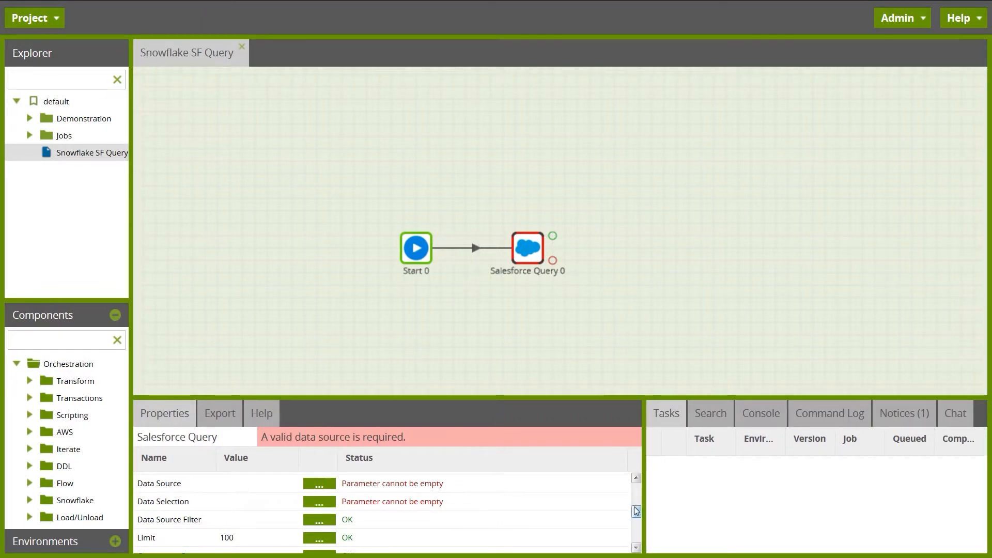
pyautogui.moveTo(635, 509); pyautogui.dragTo(637, 517)
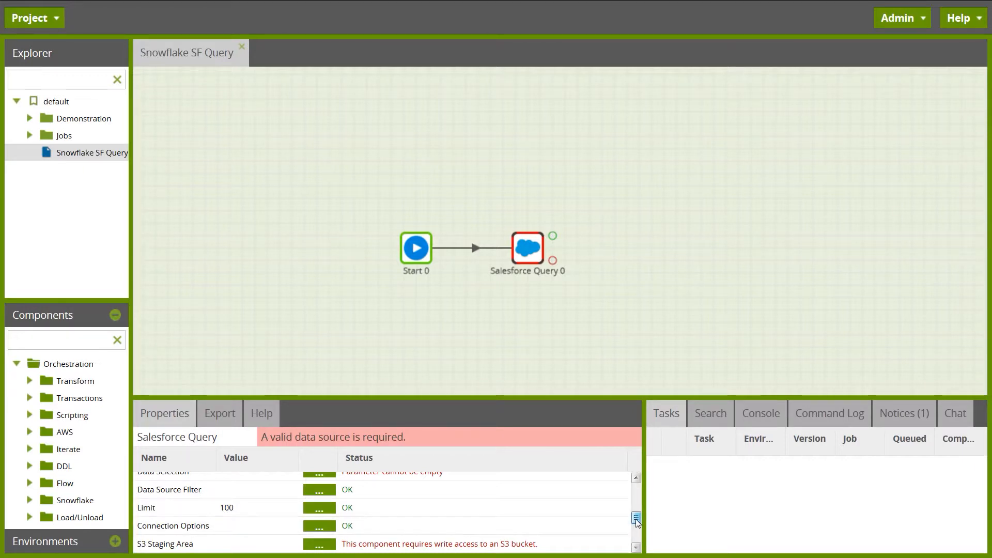
pyautogui.scroll(-1, 636, 521)
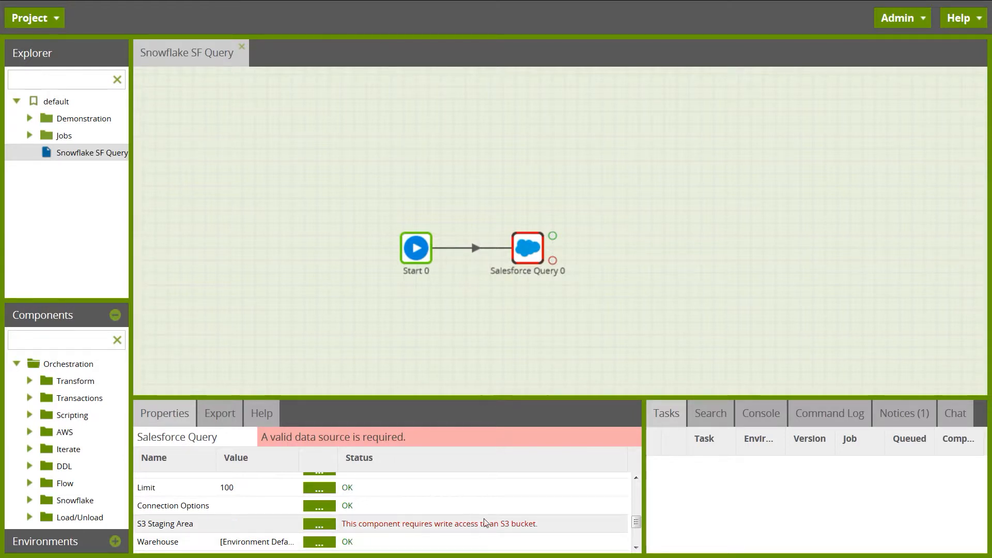
pyautogui.moveTo(638, 521); pyautogui.dragTo(639, 535)
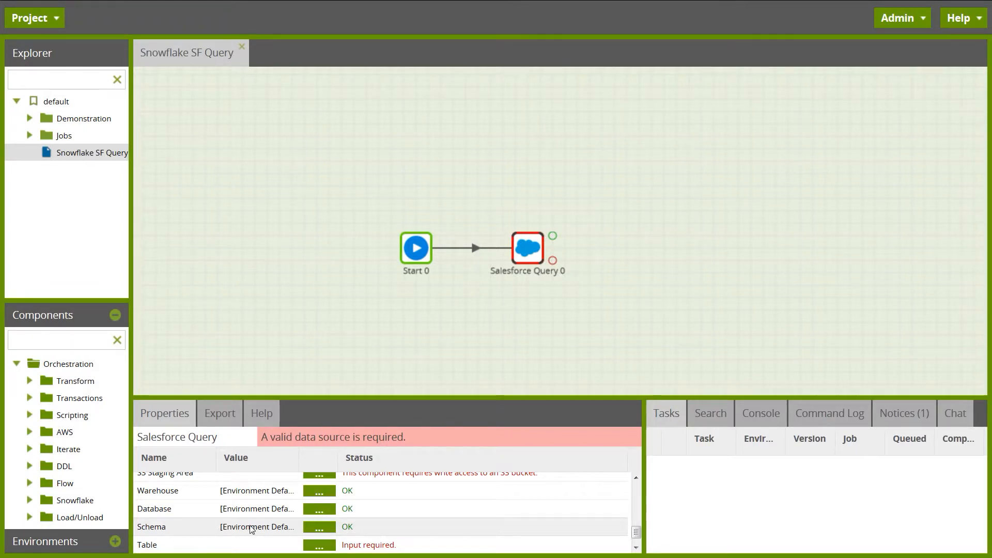
pyautogui.scroll(-1, 341, 529)
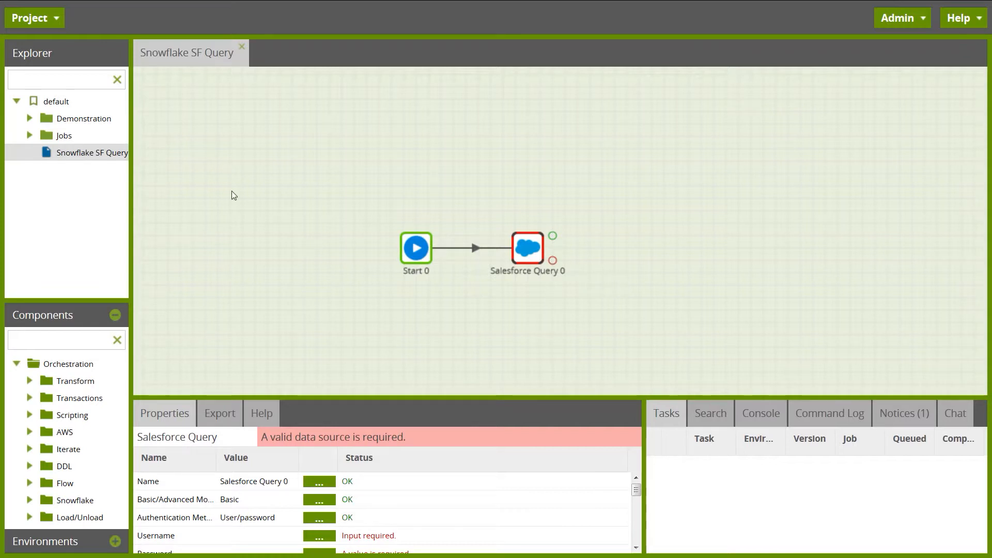
# - Check the project's OAuth entries for the status of the Matillion Salesforce credential
pyautogui.click(31, 18)
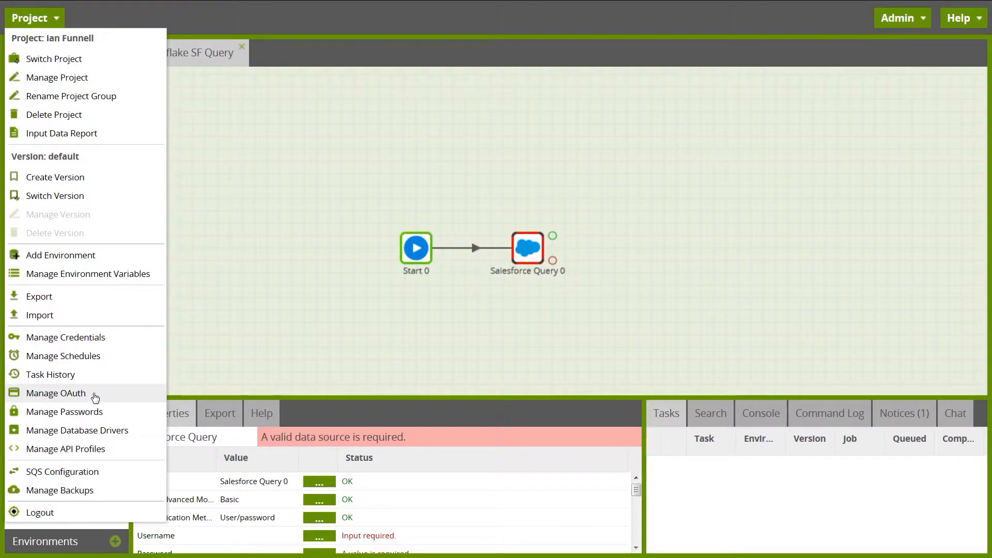
pyautogui.click(57, 393)
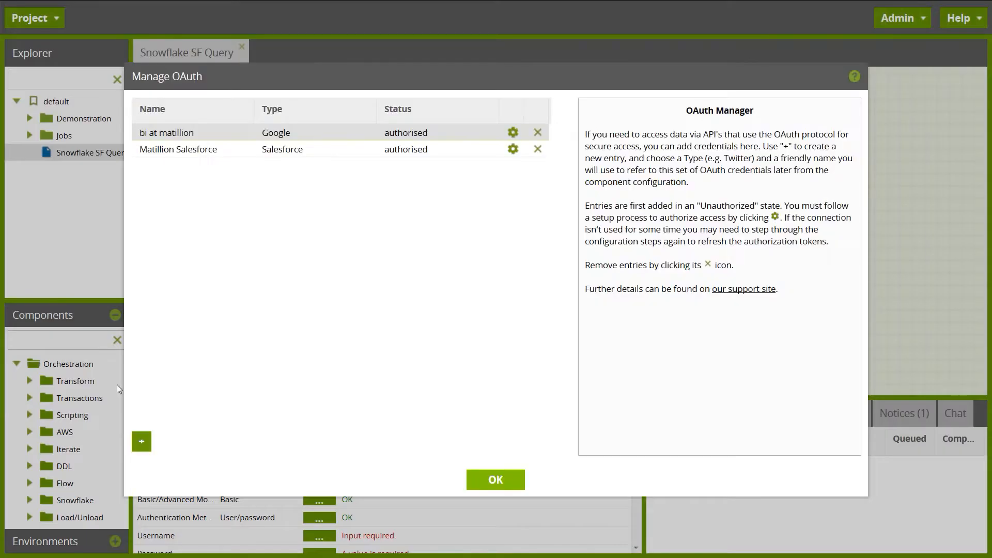
pyautogui.click(239, 153)
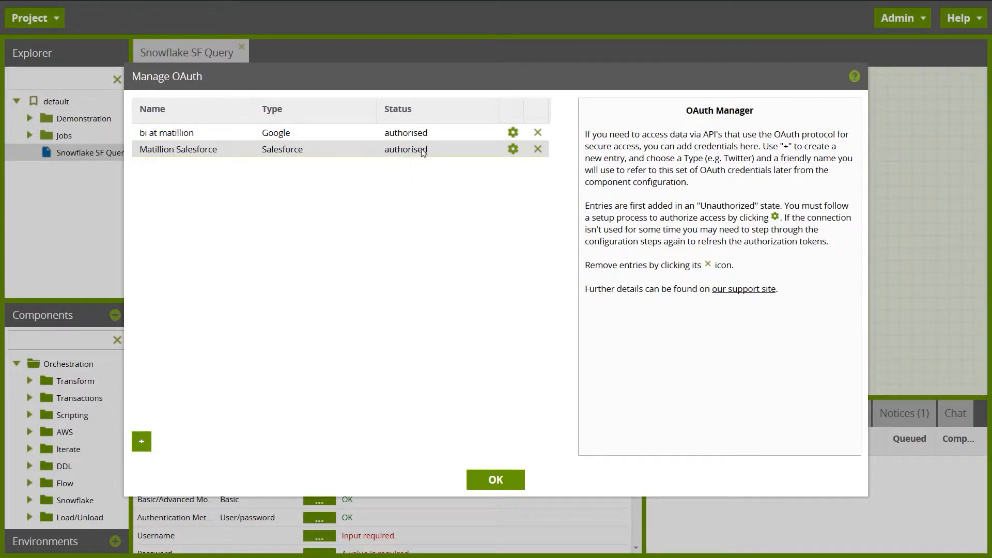
pyautogui.click(499, 485)
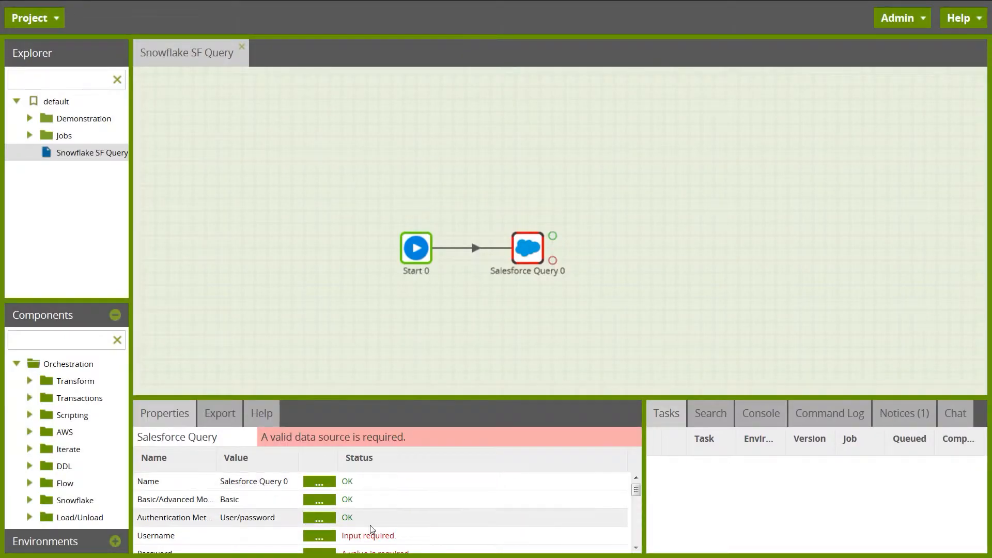
# - Set the Salesforce Query component's authentication method to OAuth
pyautogui.click(335, 516)
pyautogui.click(451, 274)
pyautogui.click(401, 301)
pyautogui.click(468, 326)
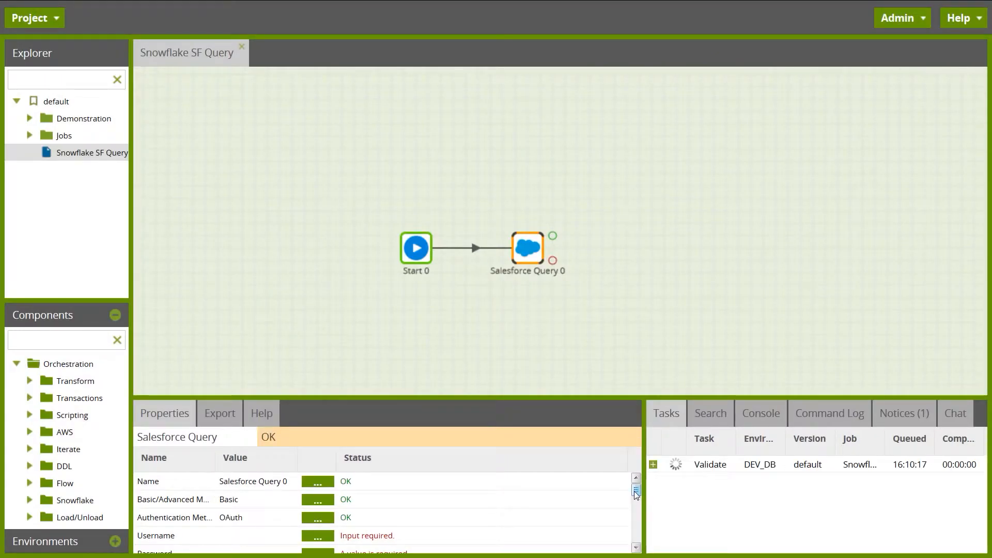
# - Choose Matillion Salesforce as the Salesforce Query component's Authentication entry
pyautogui.moveTo(634, 493); pyautogui.dragTo(634, 499)
pyautogui.click(316, 517)
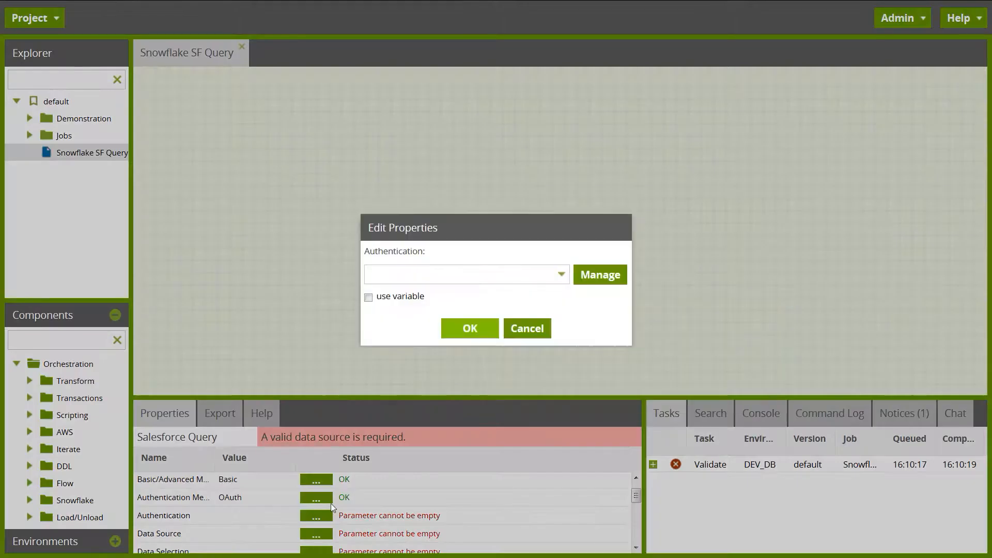
pyautogui.click(450, 273)
pyautogui.click(422, 293)
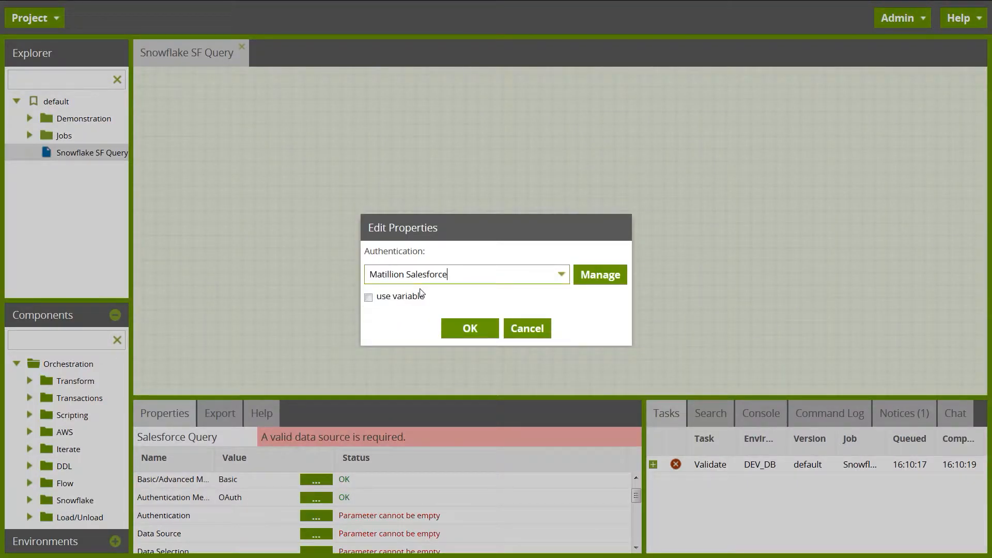
pyautogui.click(468, 333)
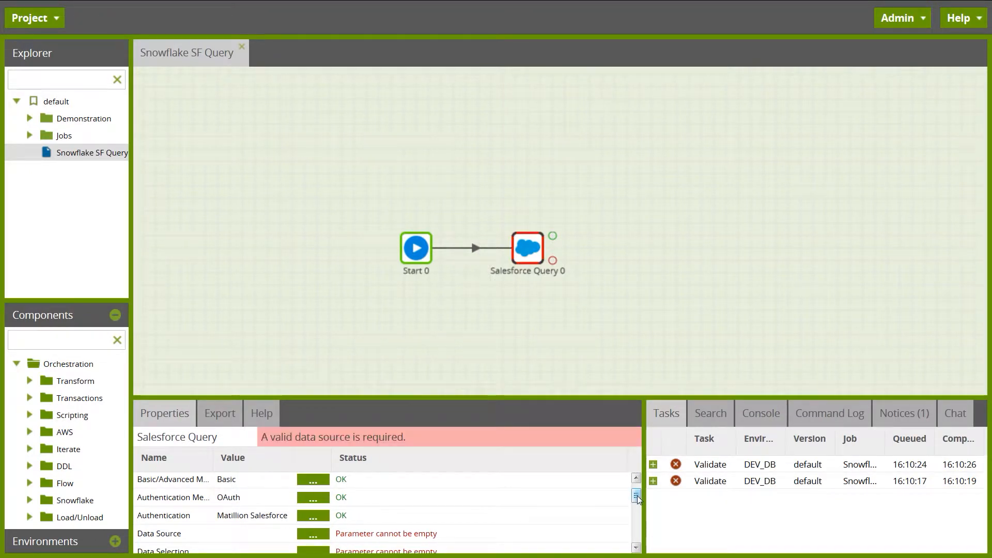
# - Set the Salesforce Query component's Data Source to CaseHistory
pyautogui.moveTo(637, 496); pyautogui.dragTo(637, 507)
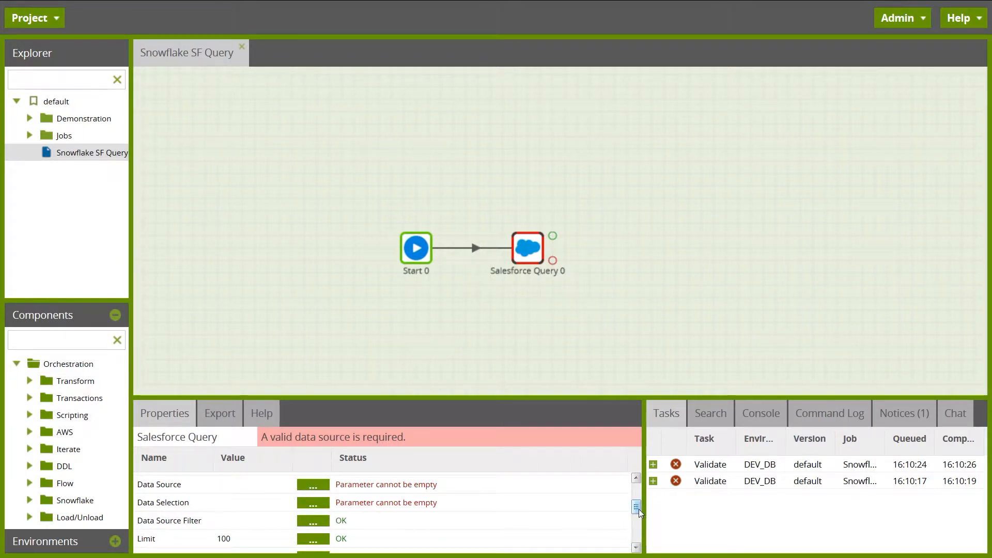
pyautogui.click(313, 486)
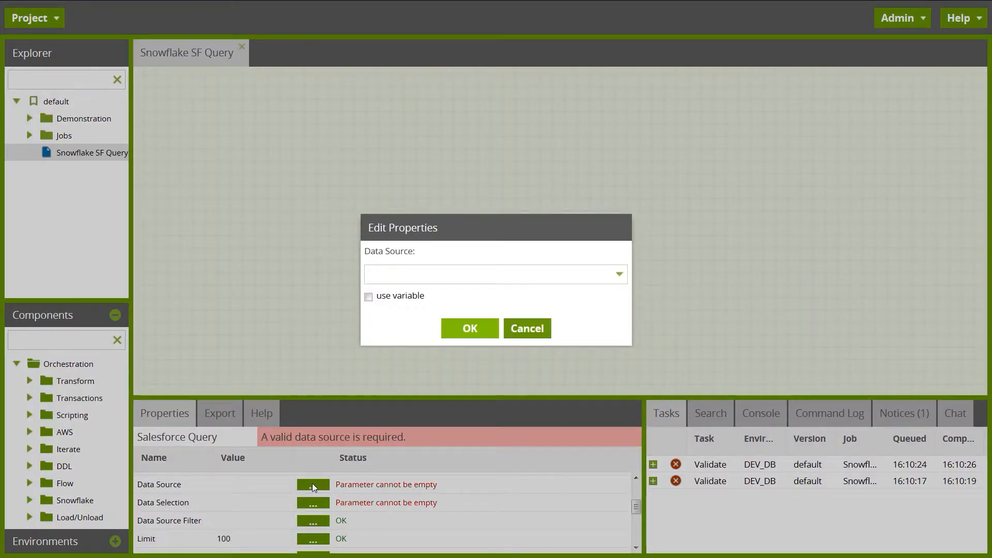
pyautogui.click(620, 277)
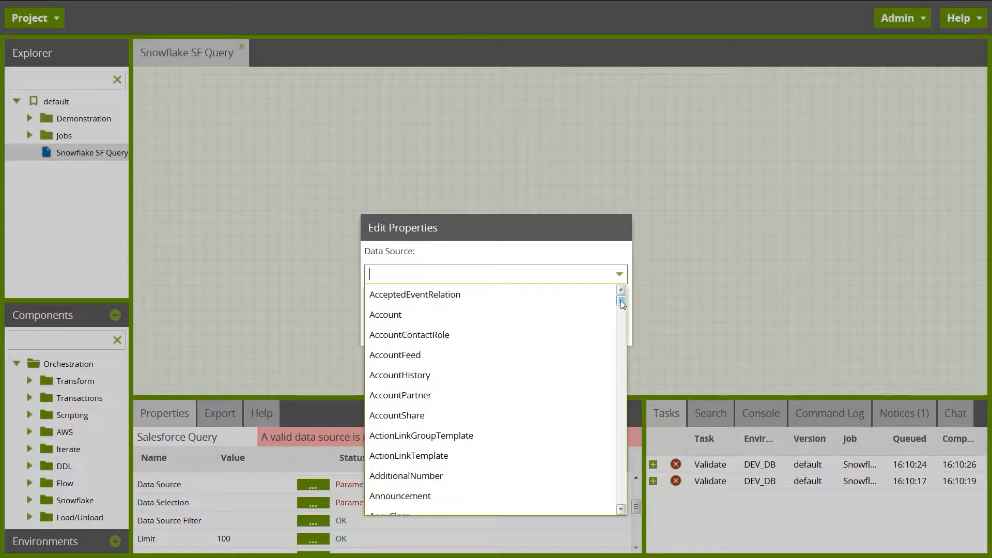
pyautogui.moveTo(621, 299); pyautogui.dragTo(622, 335)
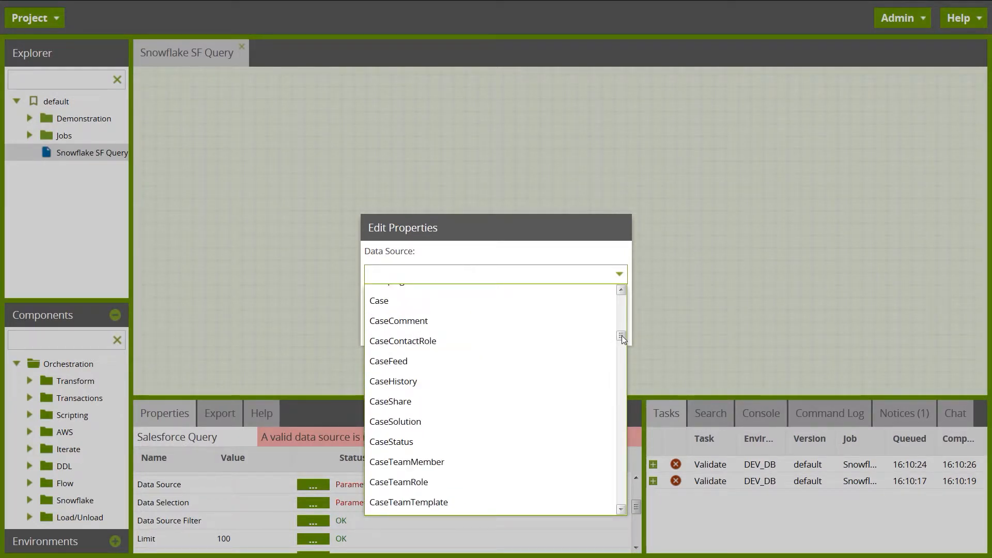
pyautogui.click(417, 381)
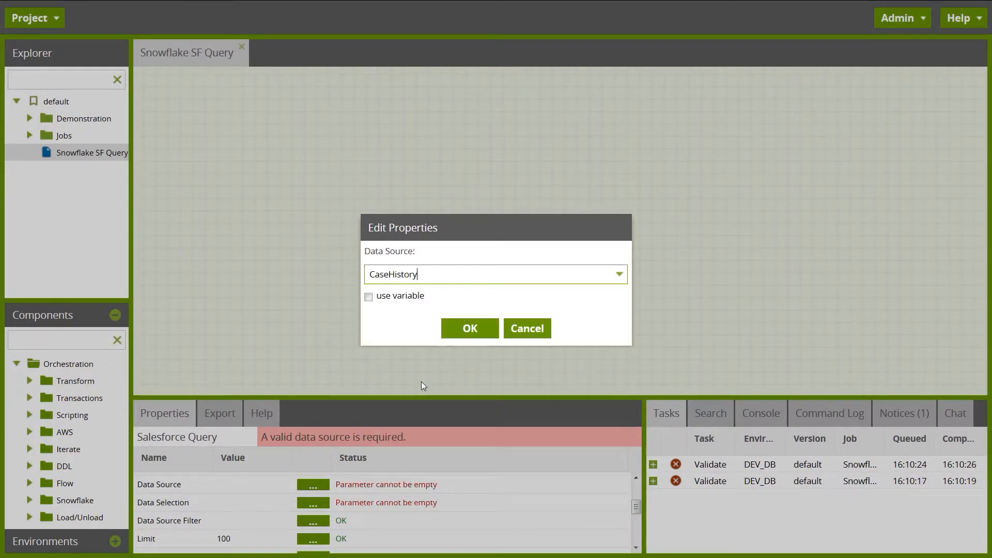
pyautogui.click(459, 331)
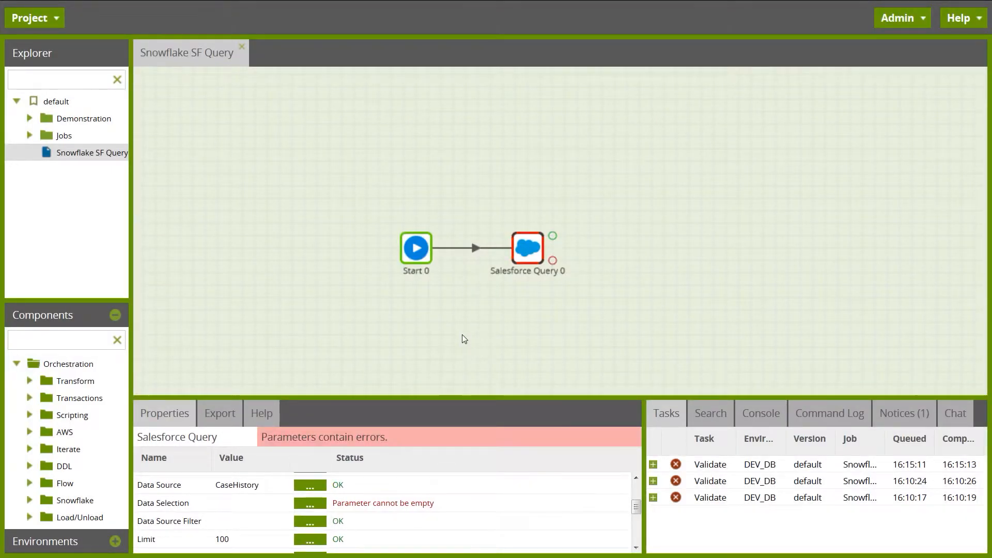
# - Include all available CaseHistory columns, from Id to NewValue, in the Data Selection
pyautogui.click(305, 505)
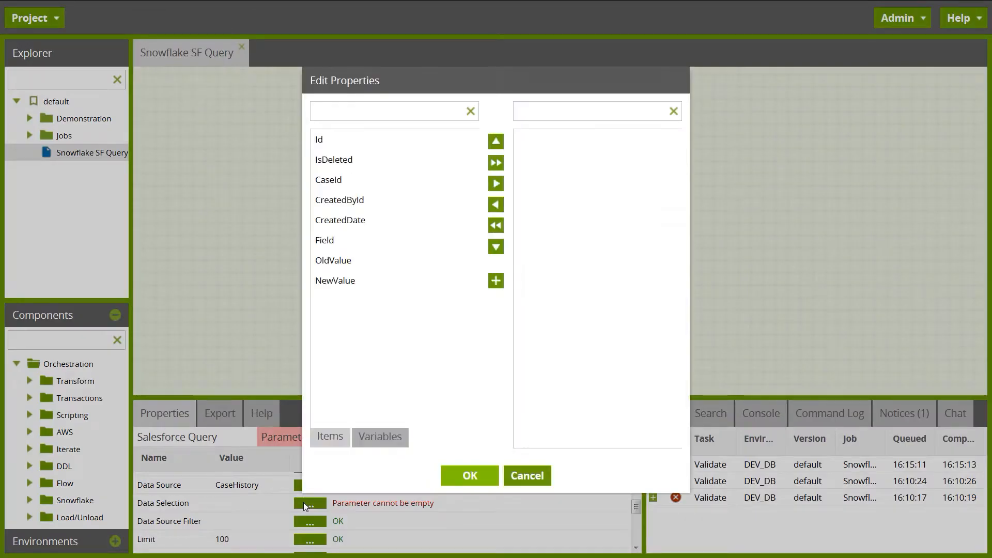
pyautogui.click(498, 163)
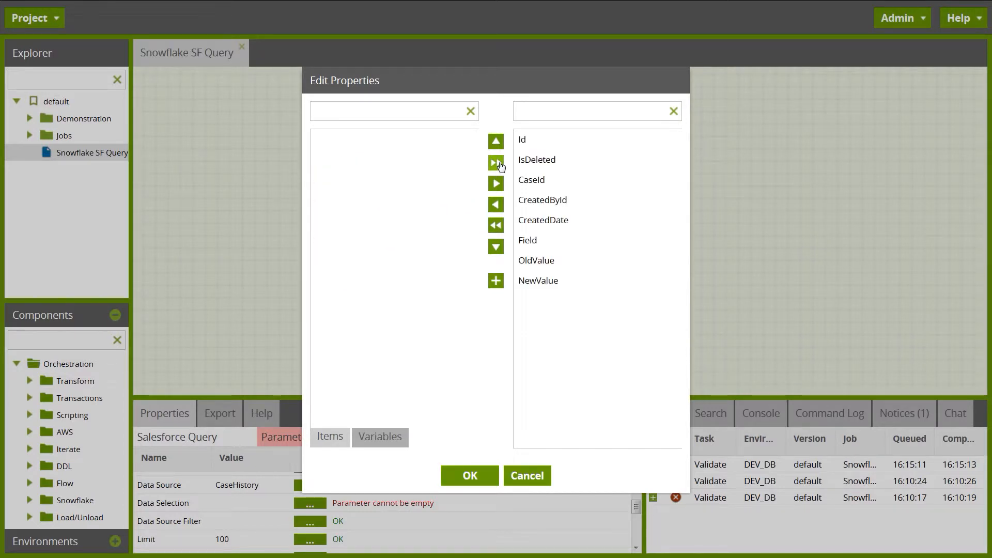
pyautogui.click(471, 475)
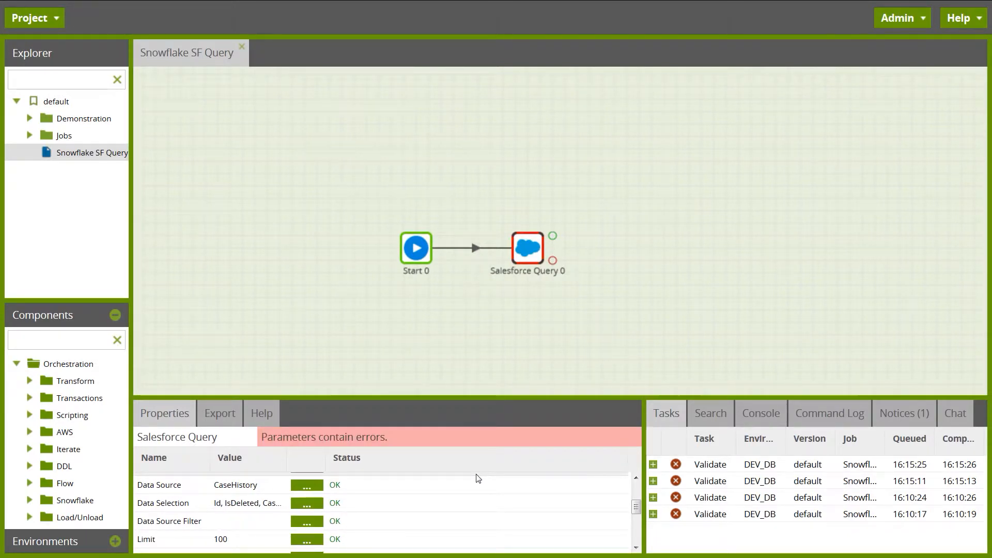
# - Set the Salesforce Query component's row Limit to 50000
pyautogui.click(306, 540)
pyautogui.moveTo(391, 282); pyautogui.dragTo(357, 282)
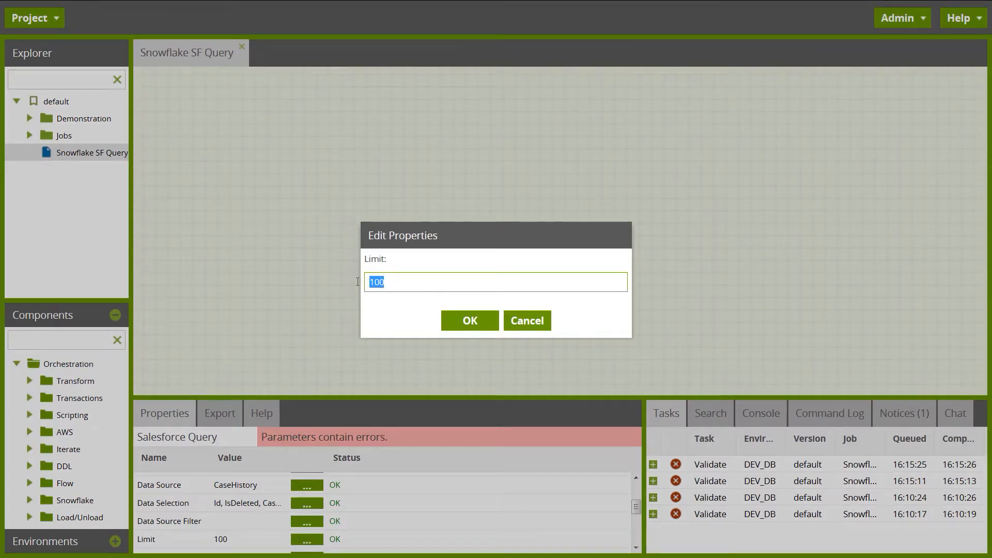
pyautogui.write('50000')
pyautogui.click(469, 321)
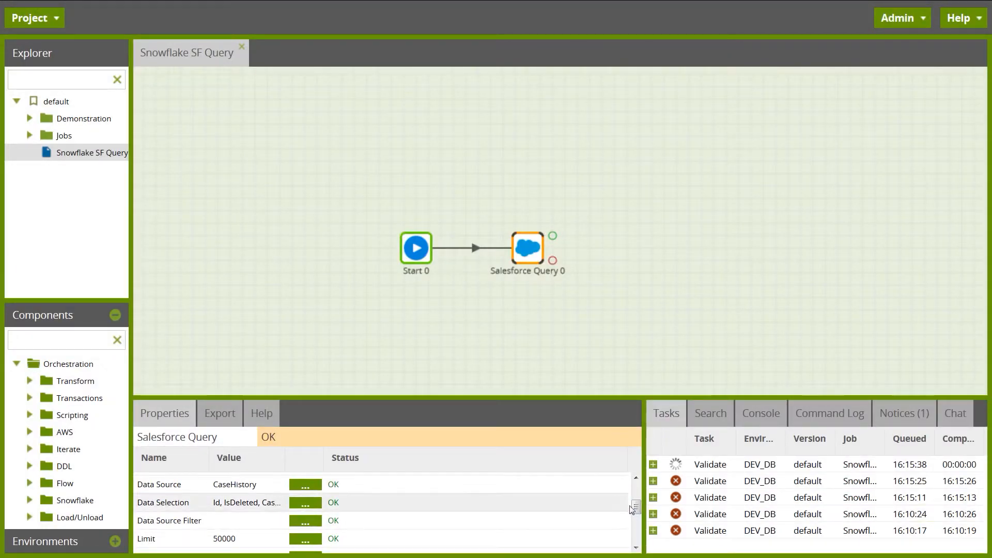
pyautogui.moveTo(638, 509); pyautogui.dragTo(638, 522)
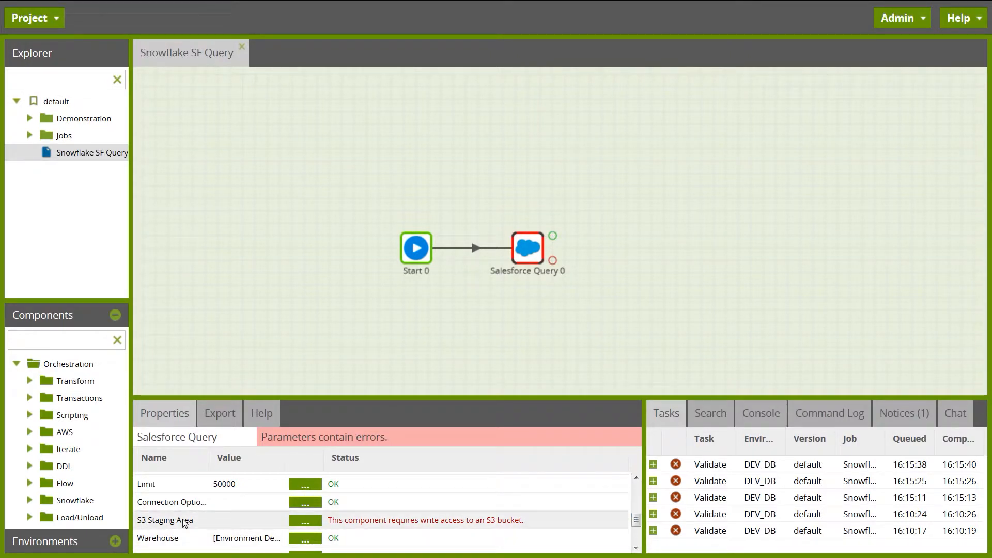
# - Set the Salesforce Query component's S3 Staging Area to the matillion-public bucket
pyautogui.click(311, 522)
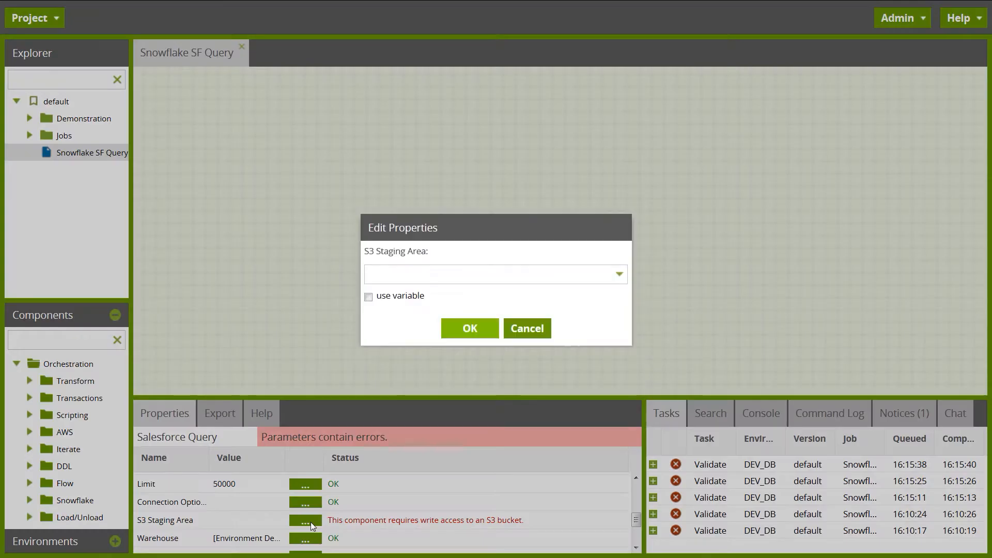
pyautogui.click(619, 274)
pyautogui.moveTo(621, 302); pyautogui.dragTo(623, 333)
pyautogui.click(403, 369)
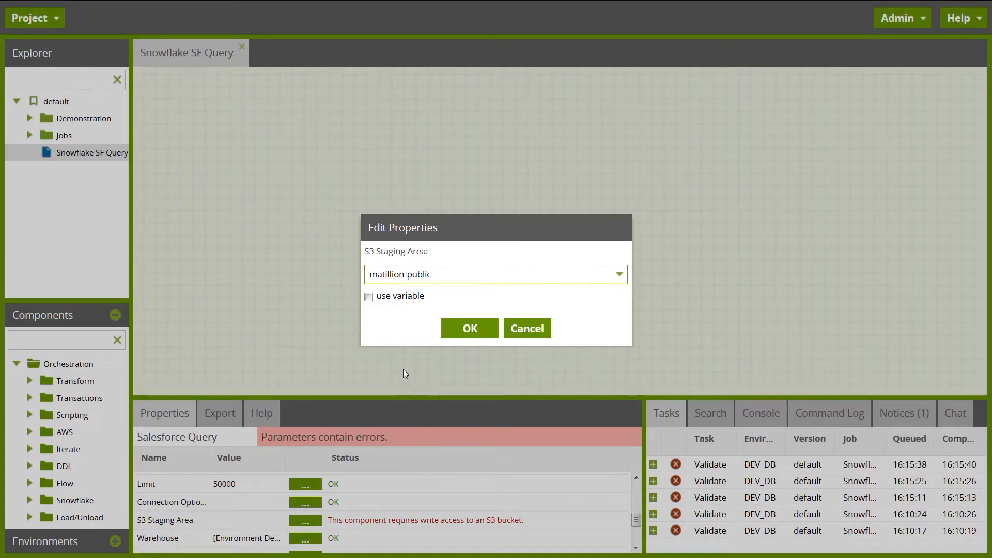
pyautogui.click(470, 330)
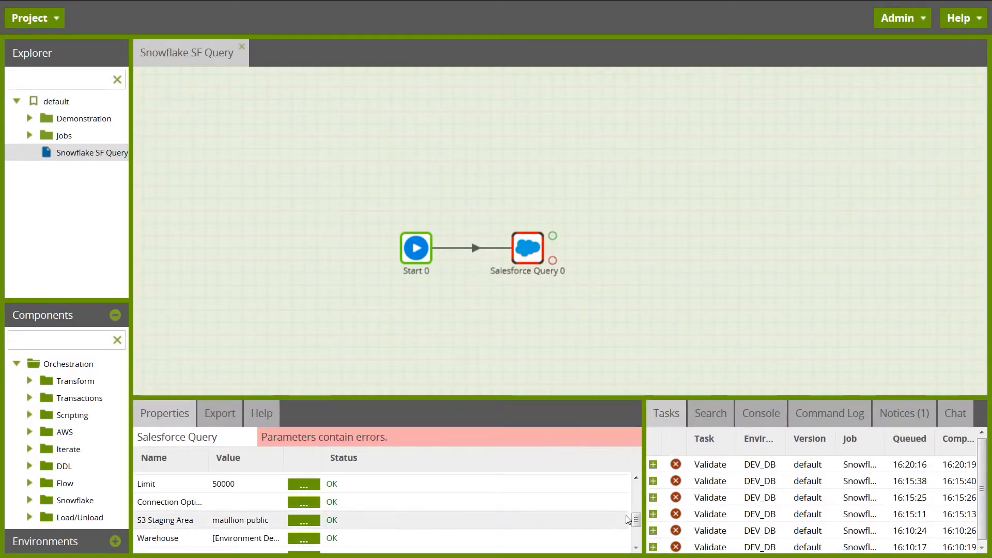
# - Name the Salesforce Query component's target Table stg_sf_case_hist
pyautogui.moveTo(637, 524); pyautogui.dragTo(638, 534)
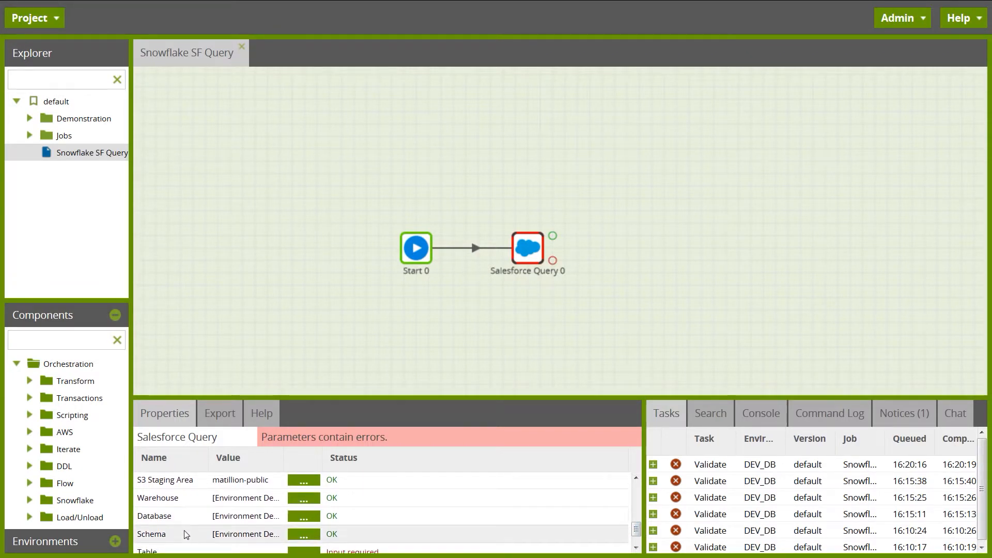
pyautogui.moveTo(637, 529); pyautogui.dragTo(639, 538)
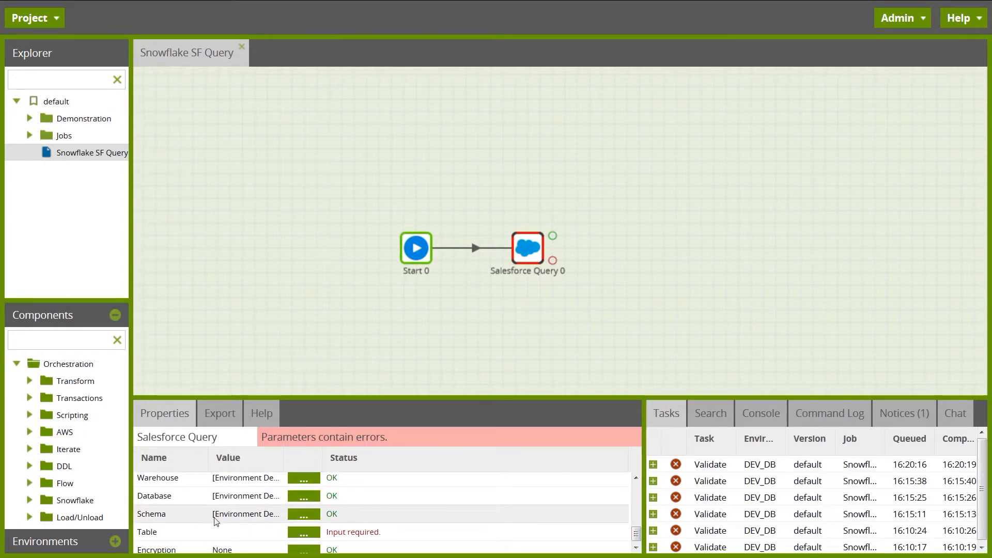
pyautogui.click(311, 533)
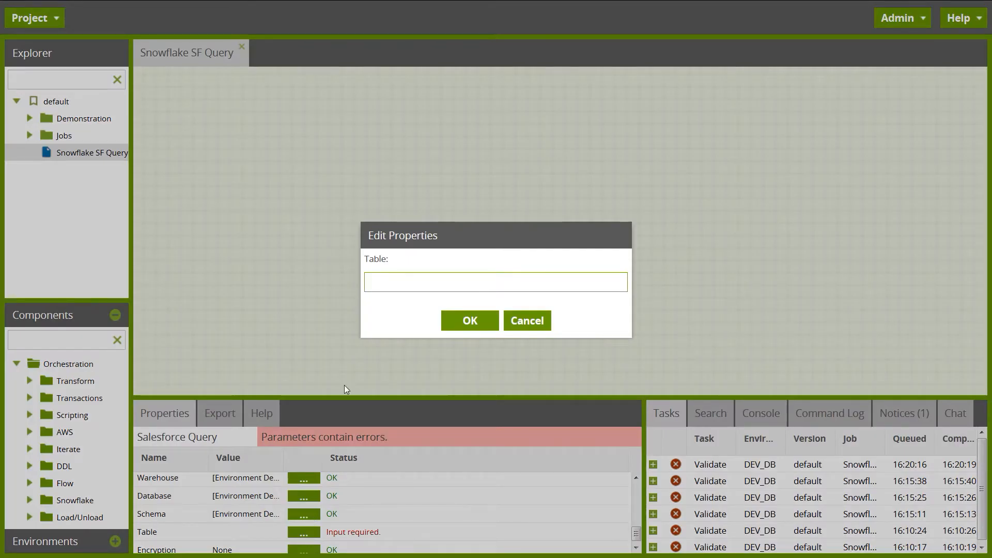
pyautogui.write('stg_sf_case_ho')
pyautogui.click(470, 321)
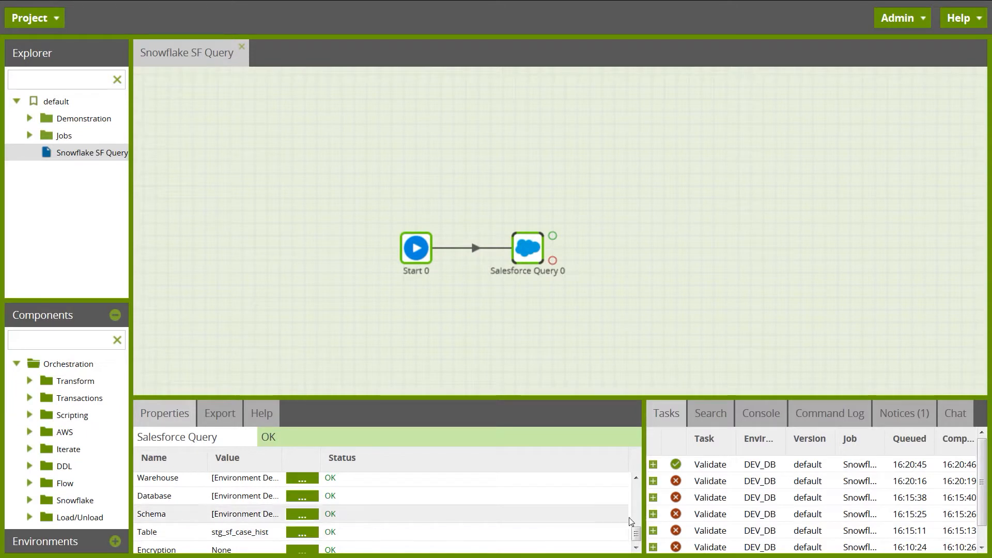
pyautogui.moveTo(636, 535); pyautogui.dragTo(637, 488)
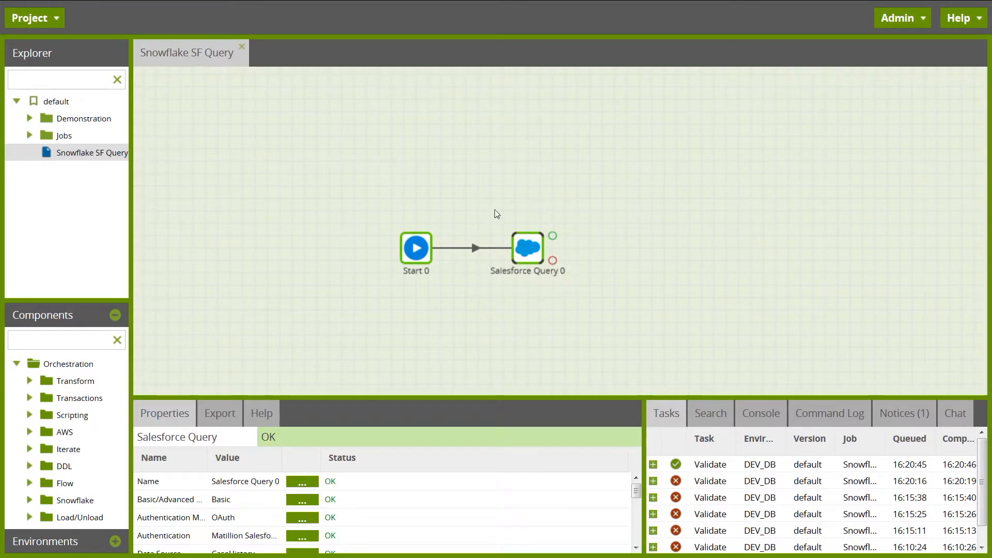
# - Run the Snowflake SF Query job in the DEV_DB environment and expand the run's task details to check each component's result
pyautogui.click(588, 252)
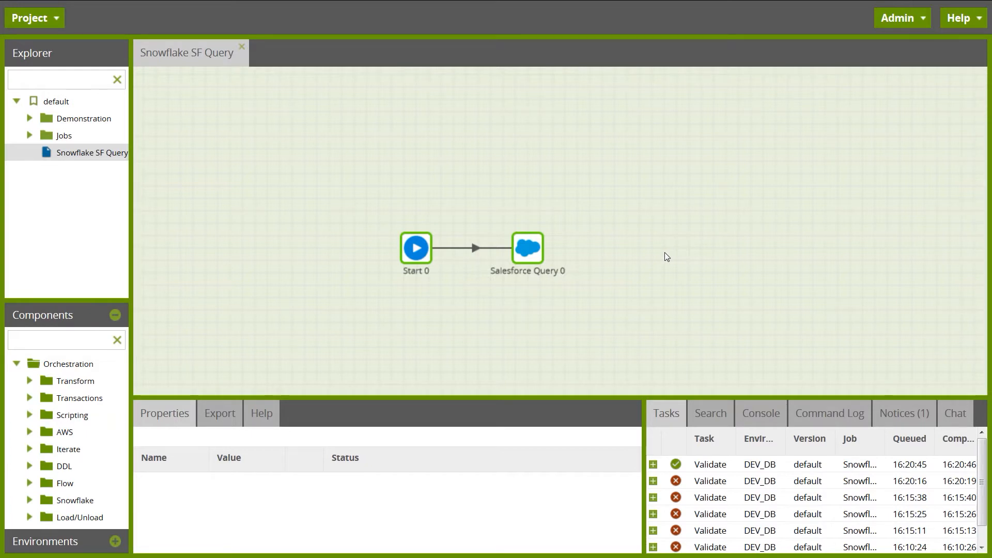
pyautogui.rightClick(613, 239)
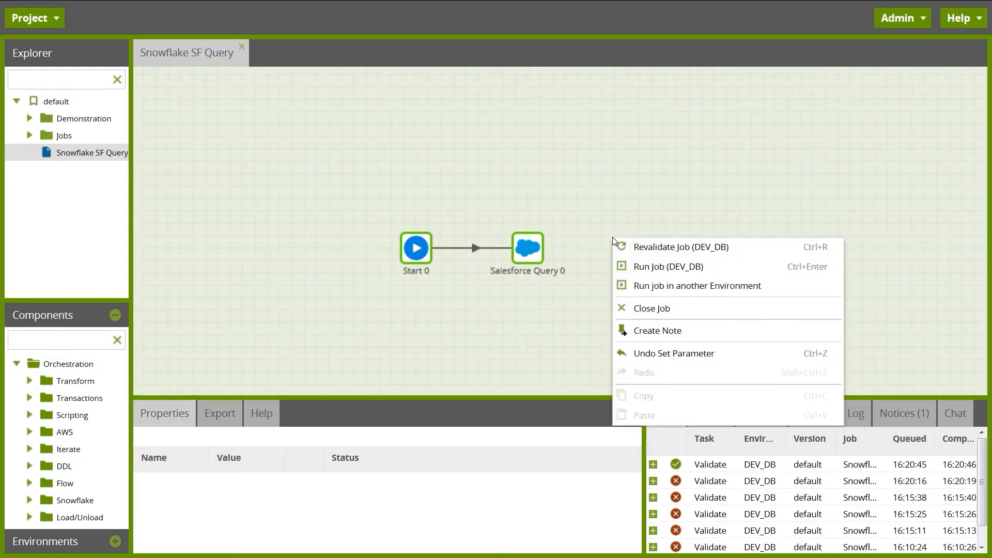
pyautogui.click(670, 268)
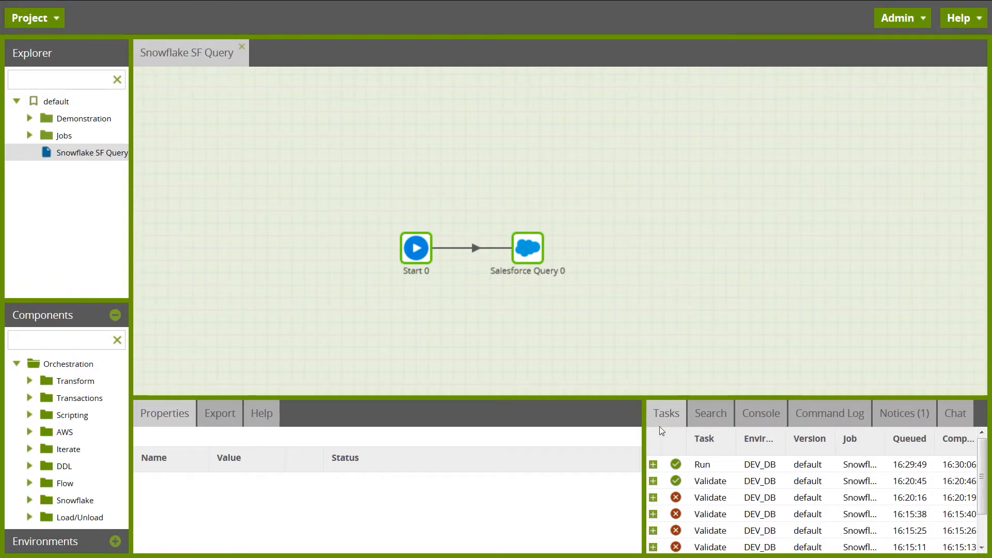
pyautogui.click(653, 464)
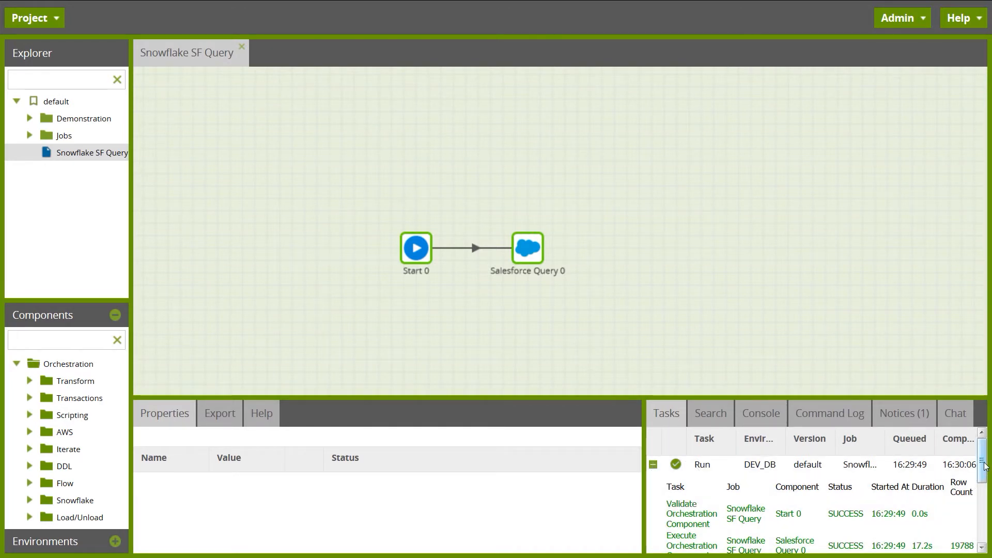
pyautogui.moveTo(983, 464); pyautogui.dragTo(983, 472)
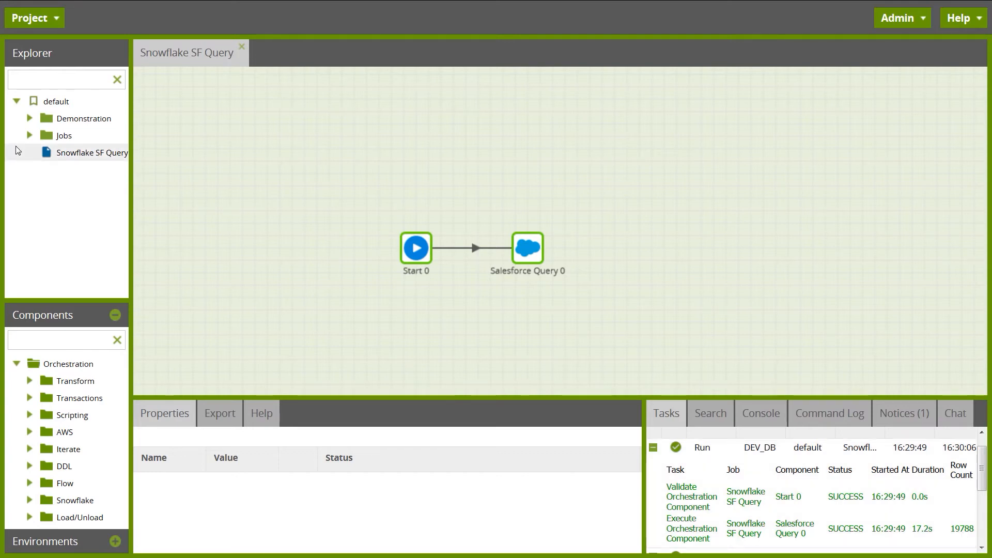
# - Add a transformation job named Xforms under the default version and switch to it
pyautogui.rightClick(56, 102)
pyautogui.click(98, 153)
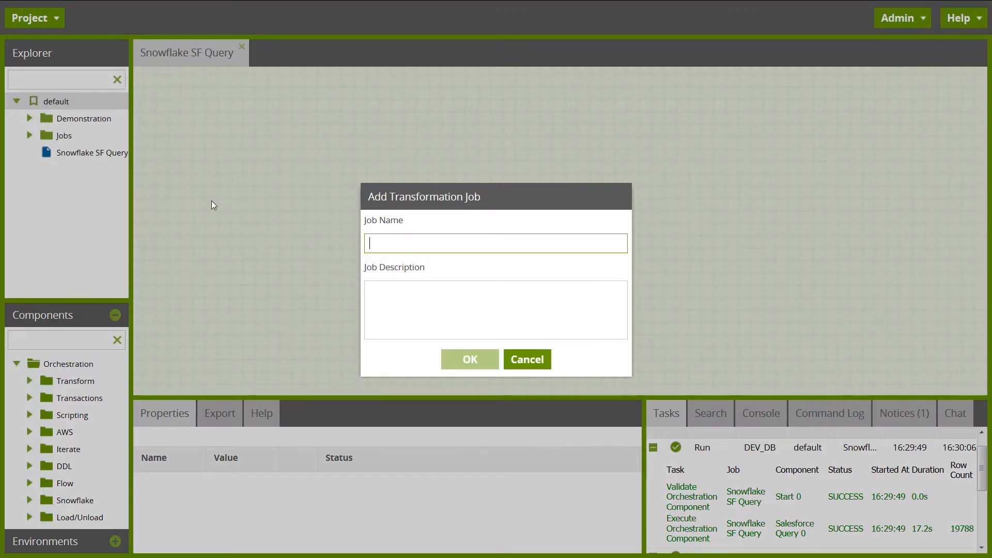
pyautogui.write('Xforms')
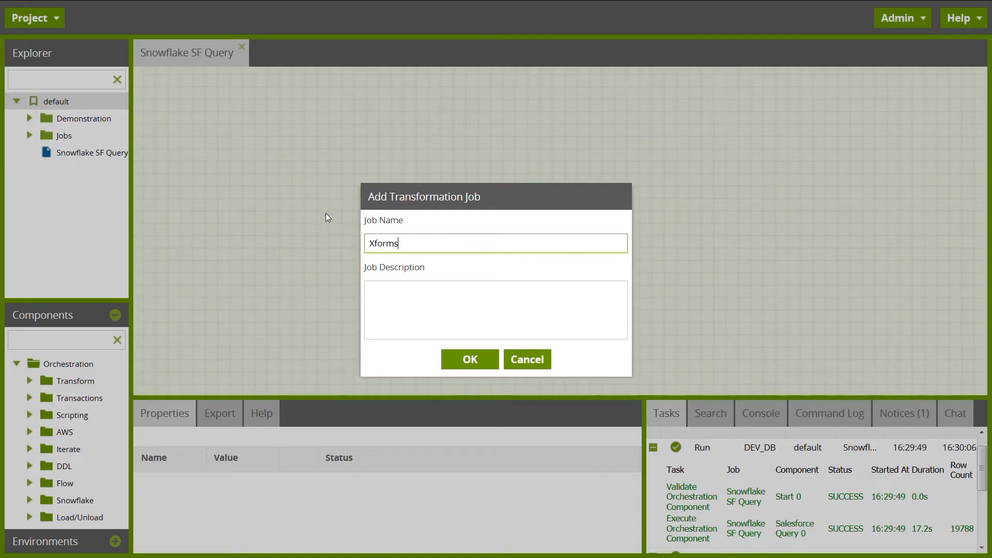
pyautogui.click(454, 360)
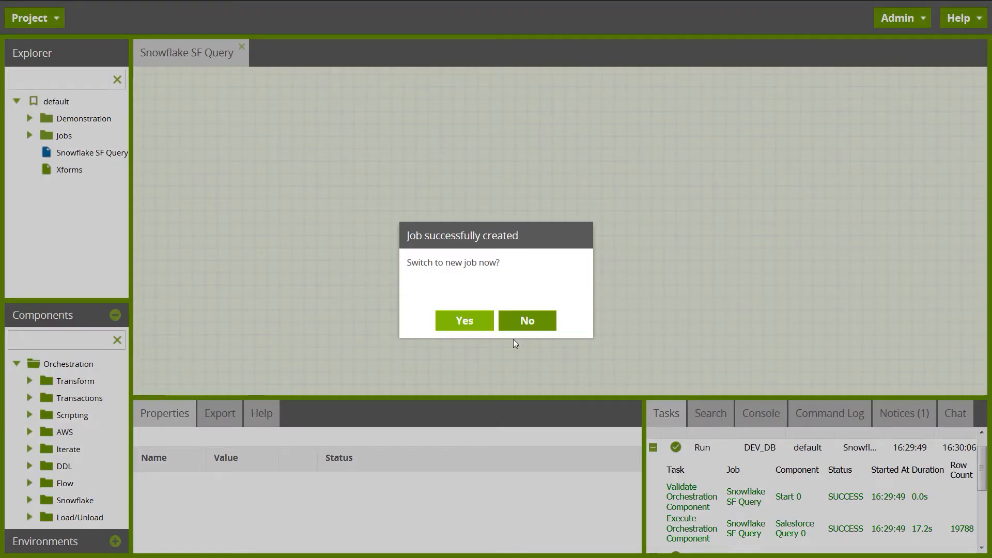
pyautogui.click(472, 322)
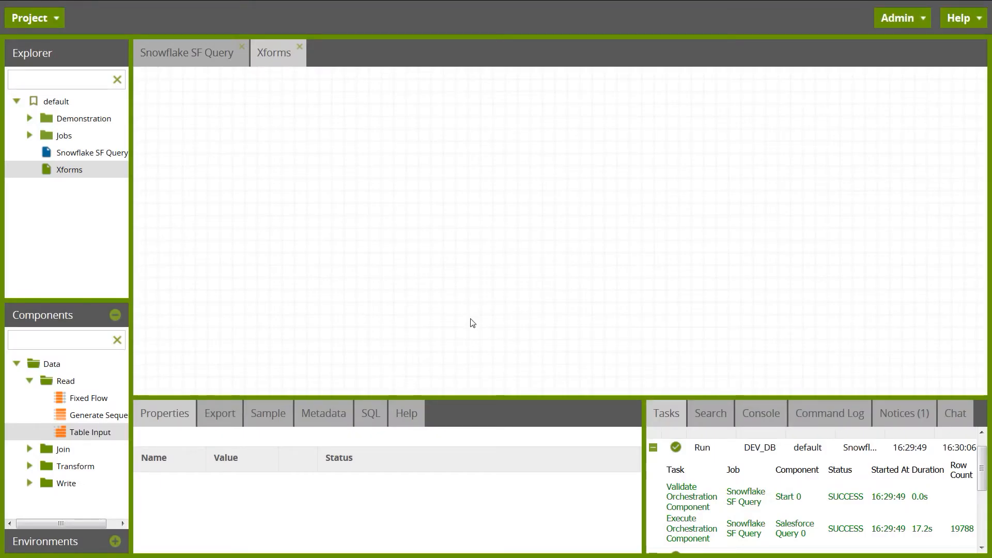
# - Add a Table Input component to the Xforms canvas and set its Table to stg_sf_case_hist
pyautogui.moveTo(94, 429); pyautogui.dragTo(308, 255)
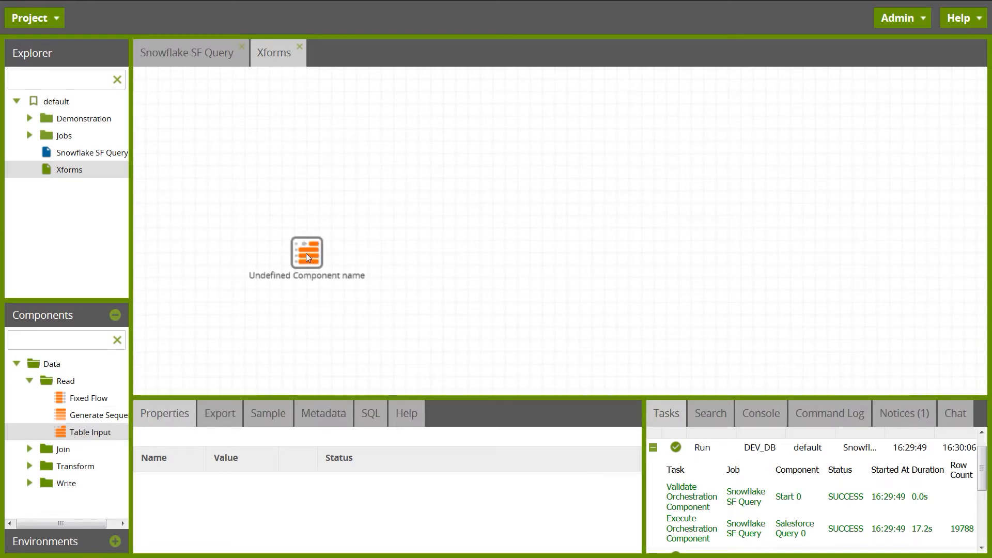
pyautogui.click(310, 256)
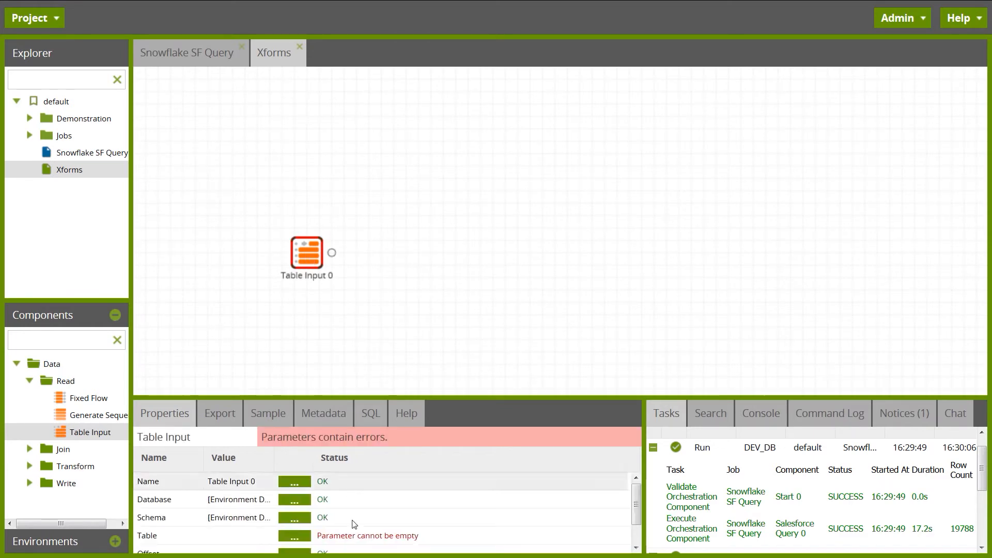
pyautogui.click(300, 536)
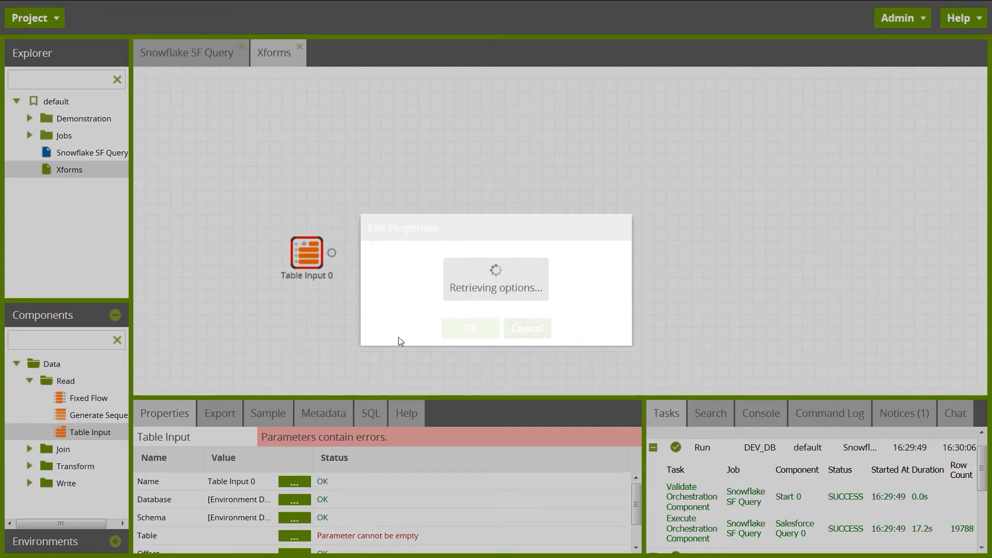
pyautogui.click(405, 270)
pyautogui.write('sf')
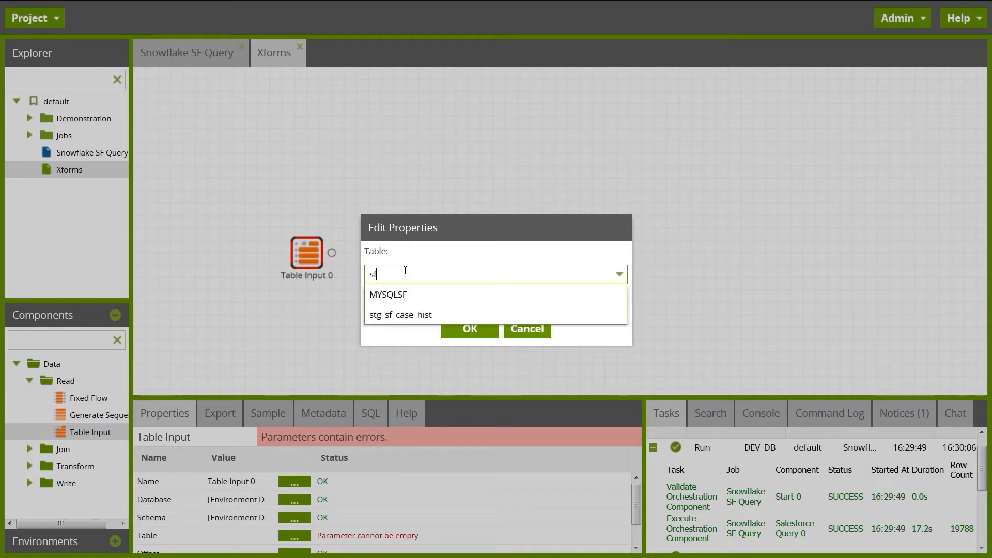
pyautogui.click(397, 316)
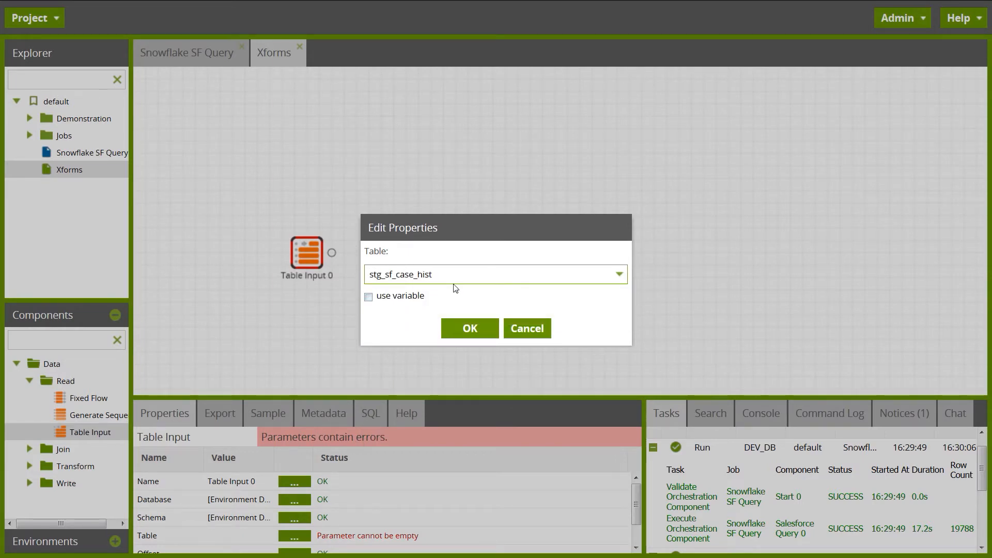
pyautogui.click(470, 329)
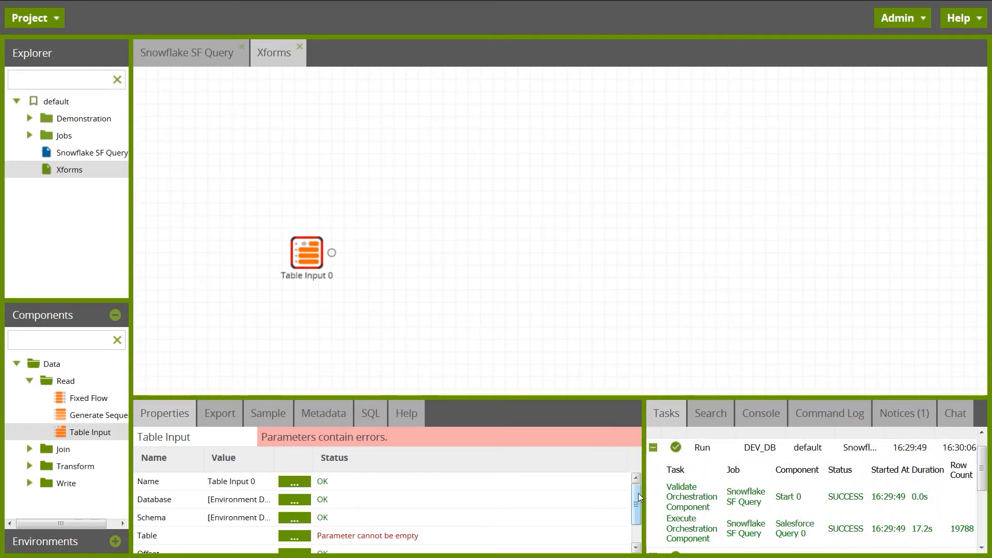
# - Include all available columns, from Id to NewValue, in the Table Input component's Column Names
pyautogui.moveTo(637, 493); pyautogui.dragTo(640, 522)
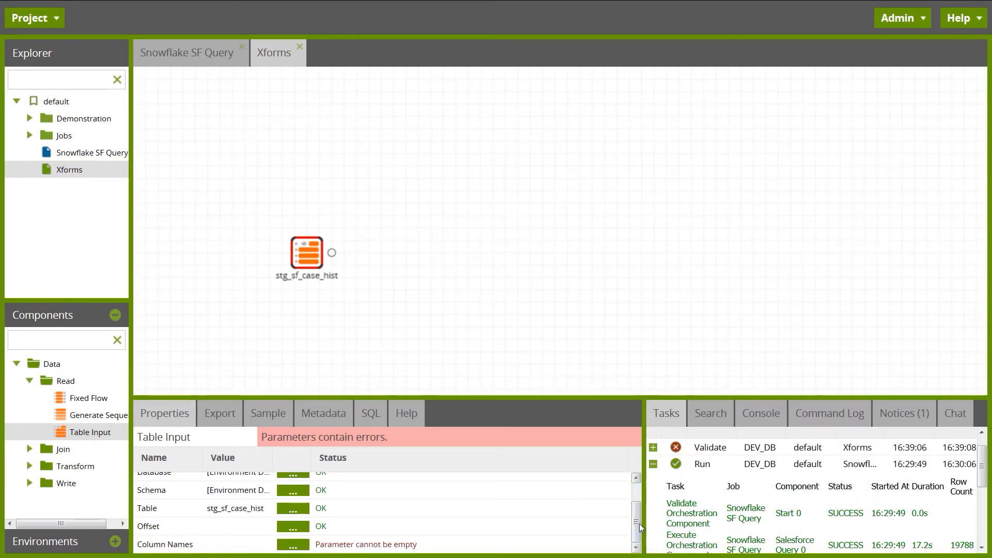
pyautogui.click(292, 546)
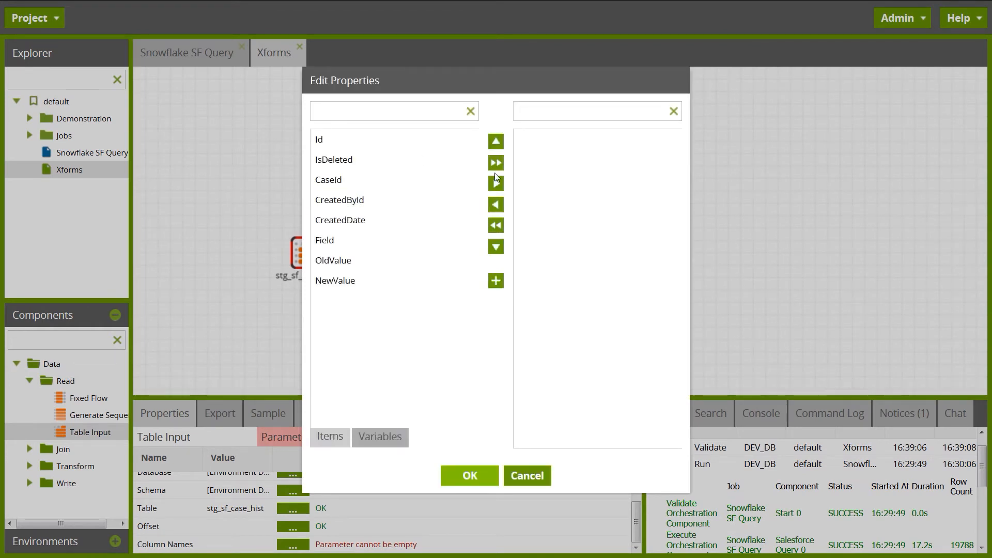
pyautogui.click(495, 163)
pyautogui.click(470, 475)
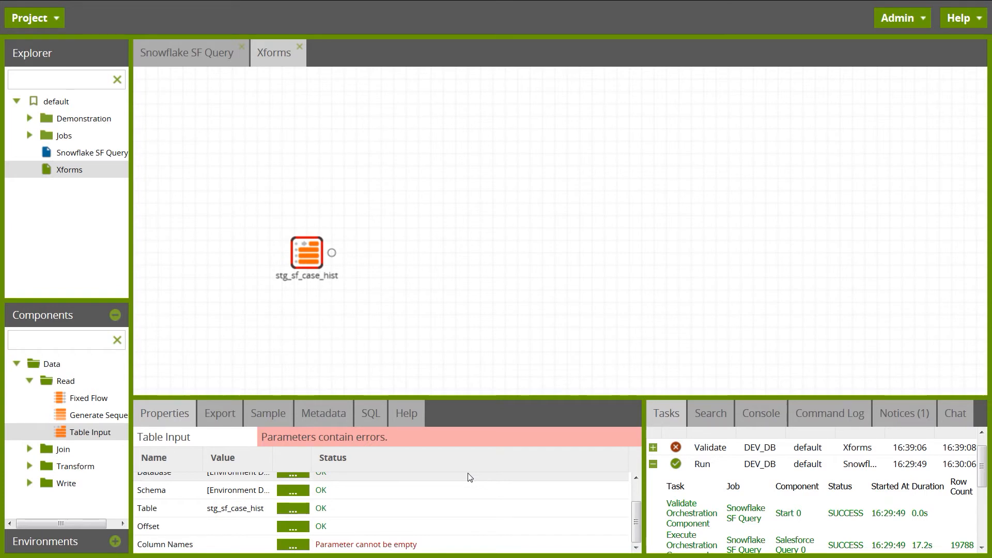
# - Retrieve the row count of the stg_sf_case_hist input from its sample view
pyautogui.click(275, 415)
pyautogui.click(359, 443)
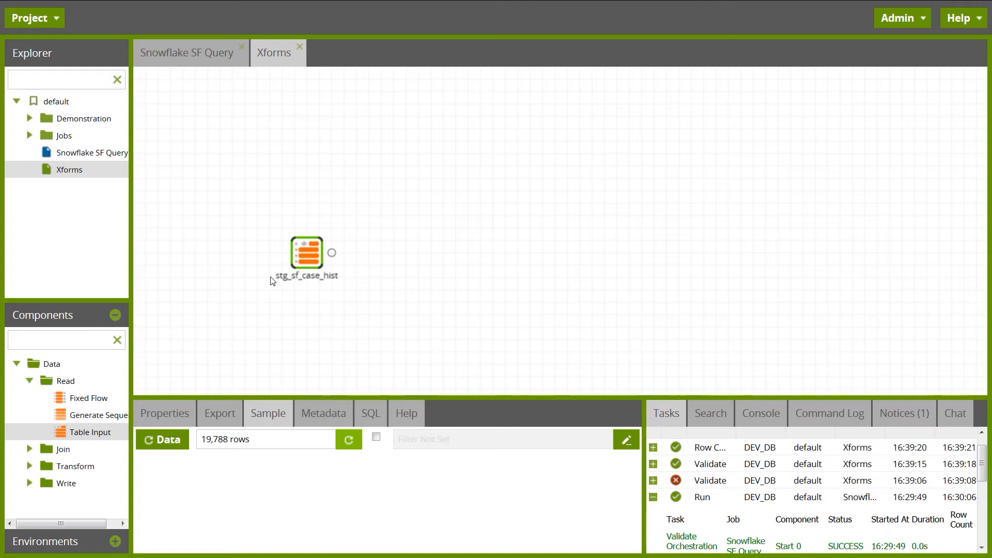
pyautogui.moveTo(337, 253); pyautogui.dragTo(413, 253)
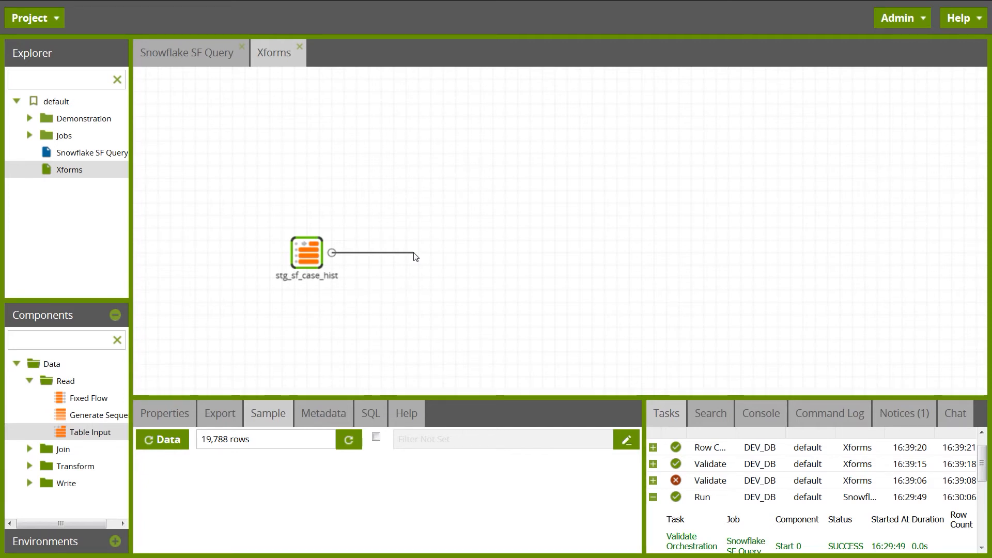
pyautogui.moveTo(416, 257)
pyautogui.mouseDown()
pyautogui.moveTo(405, 250)
pyautogui.moveTo(414, 254)
pyautogui.mouseUp()
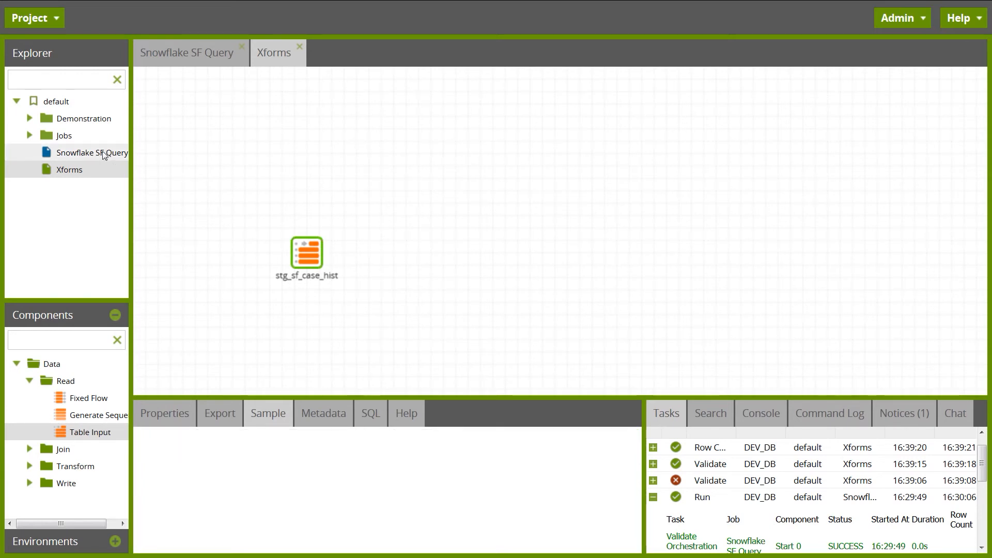